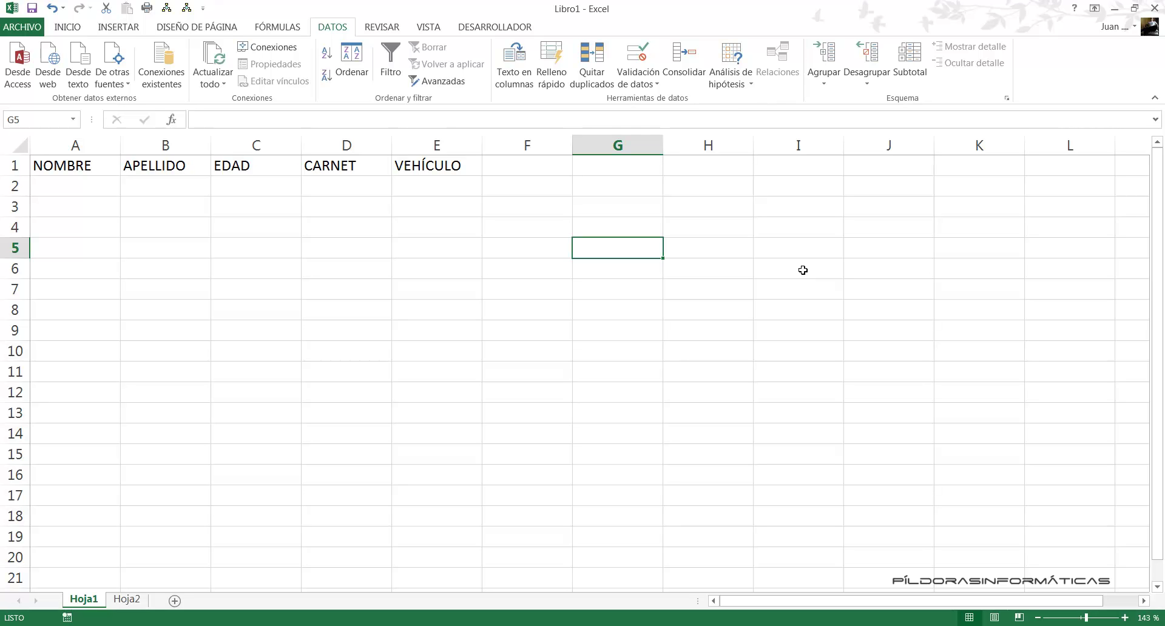
- Enter the first record in A2:C2: a first name, a surname and age 41
click(50, 183)
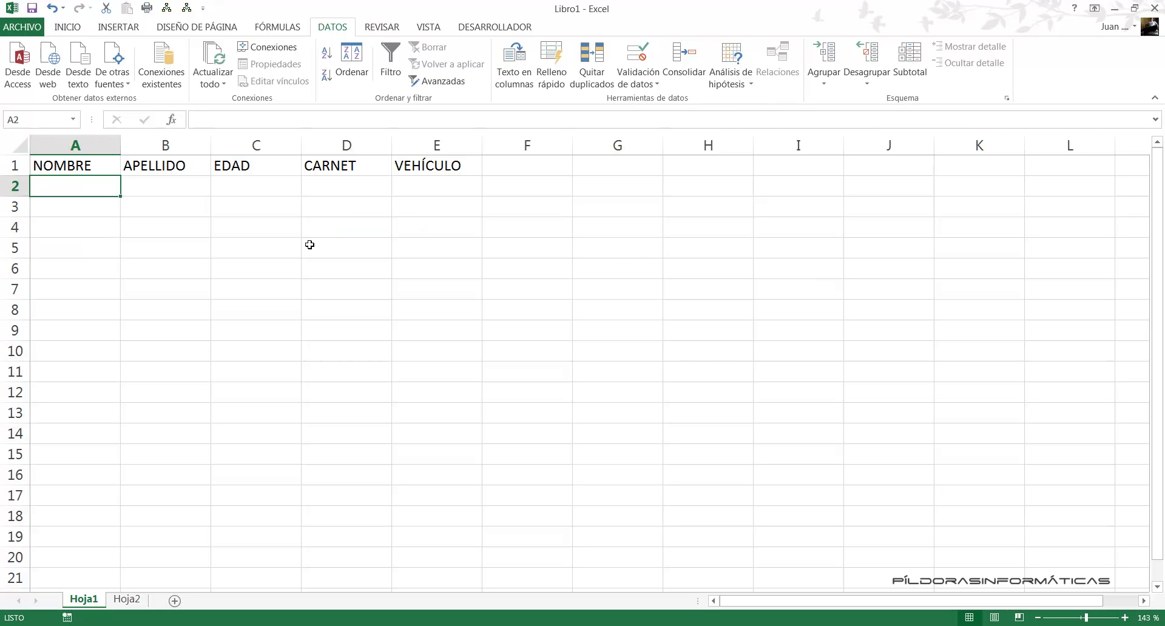
text(J)
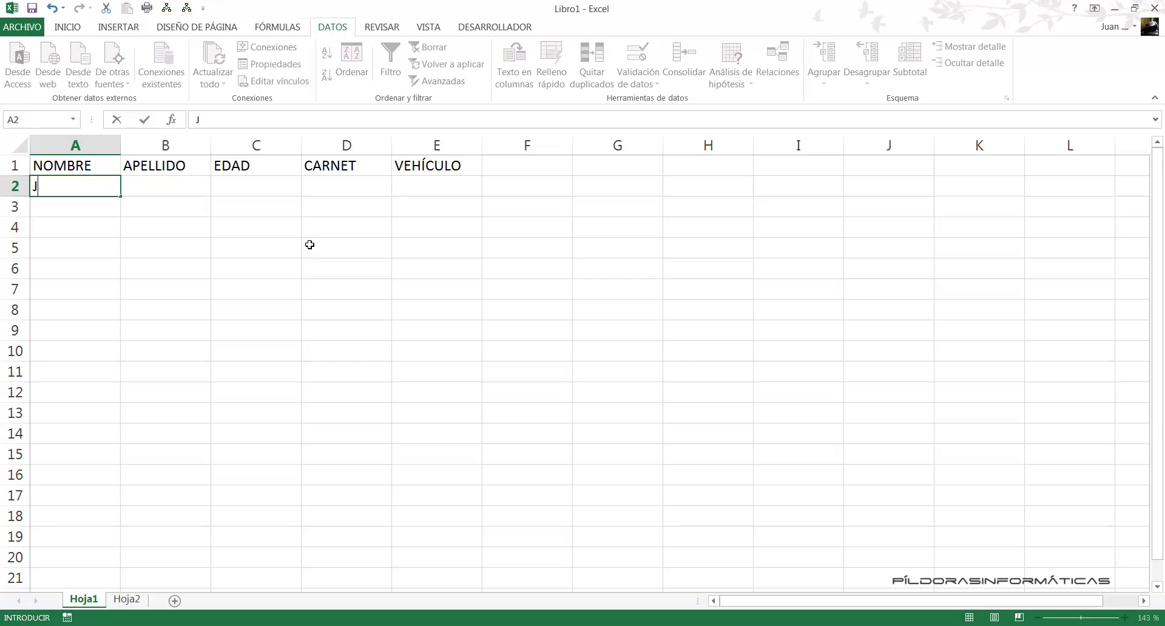
text(uan)
key(Tab)
text(G)
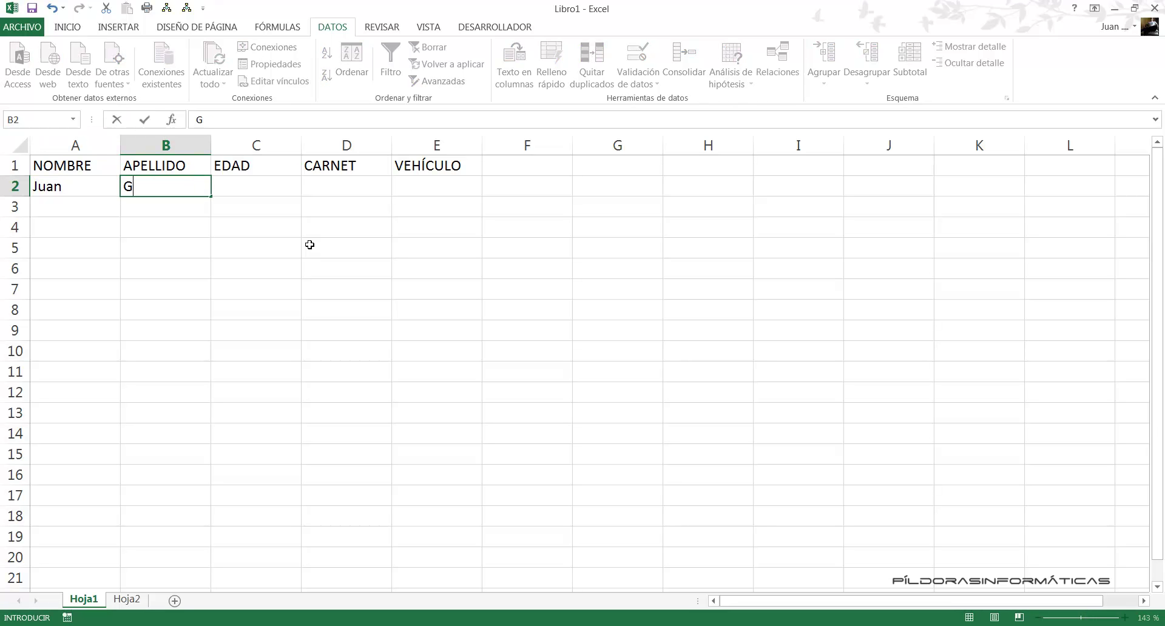
text(ómez)
key(Tab)
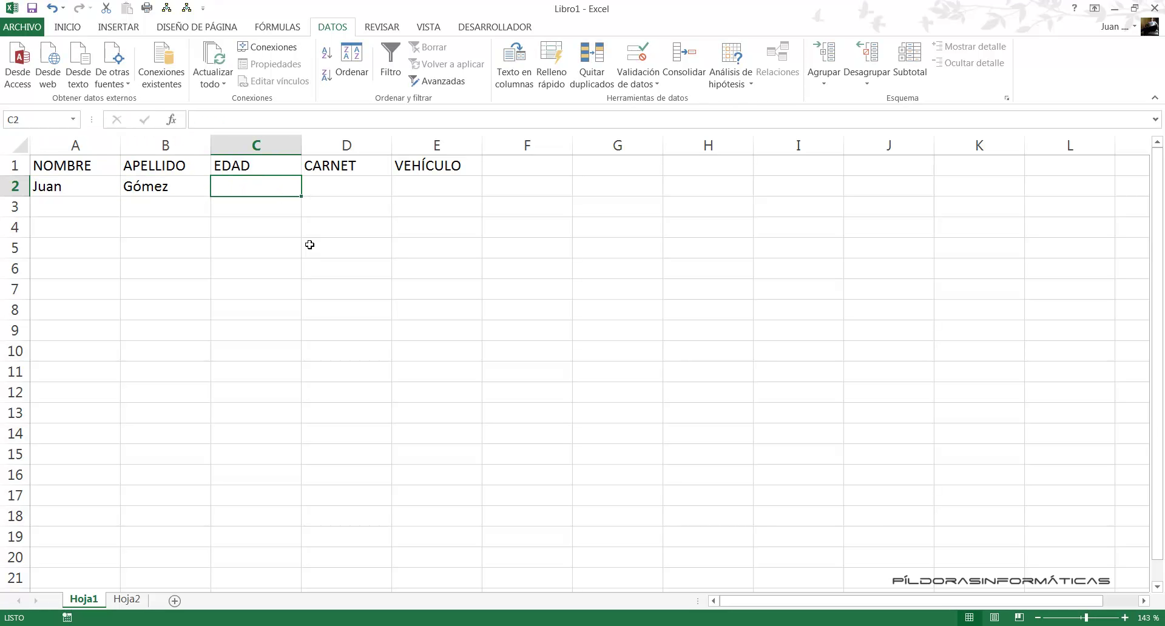
text(41)
key(Tab)
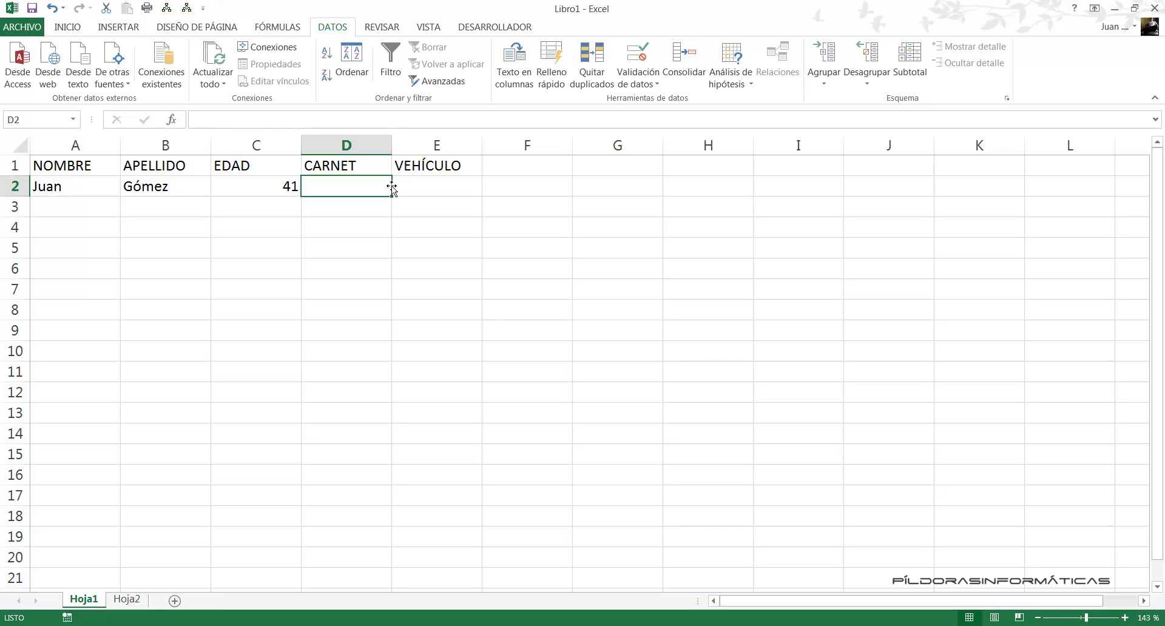
- Type 'tipo a' into CARNET cell D2, then delete it again
text(tipo )
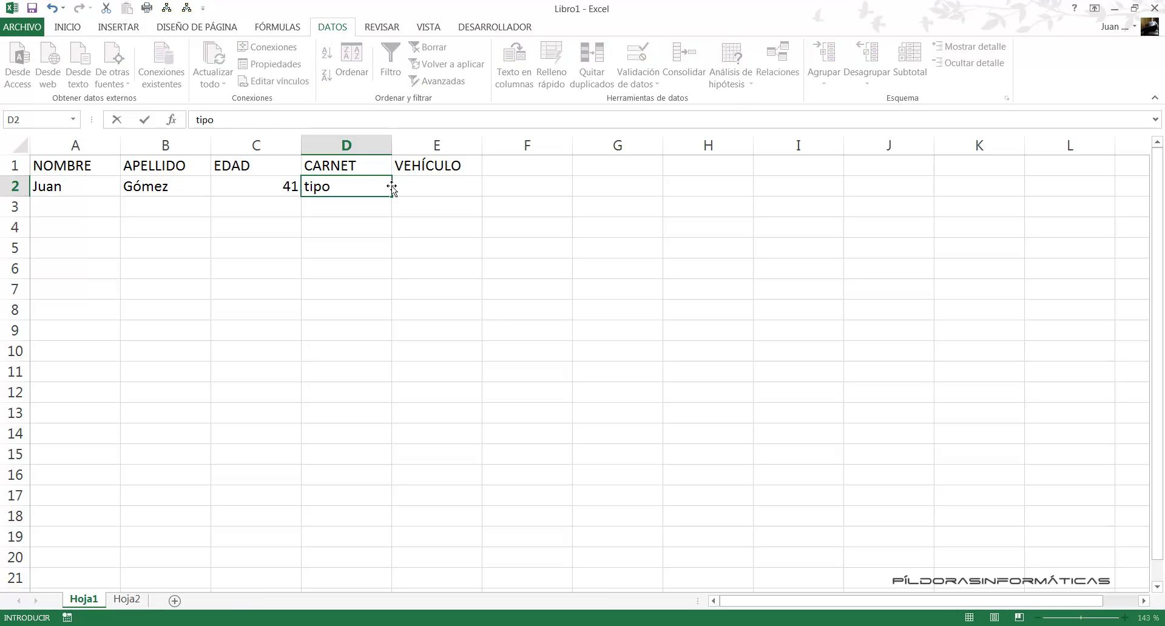
text(a)
key(Return)
key(Right)
key(Right)
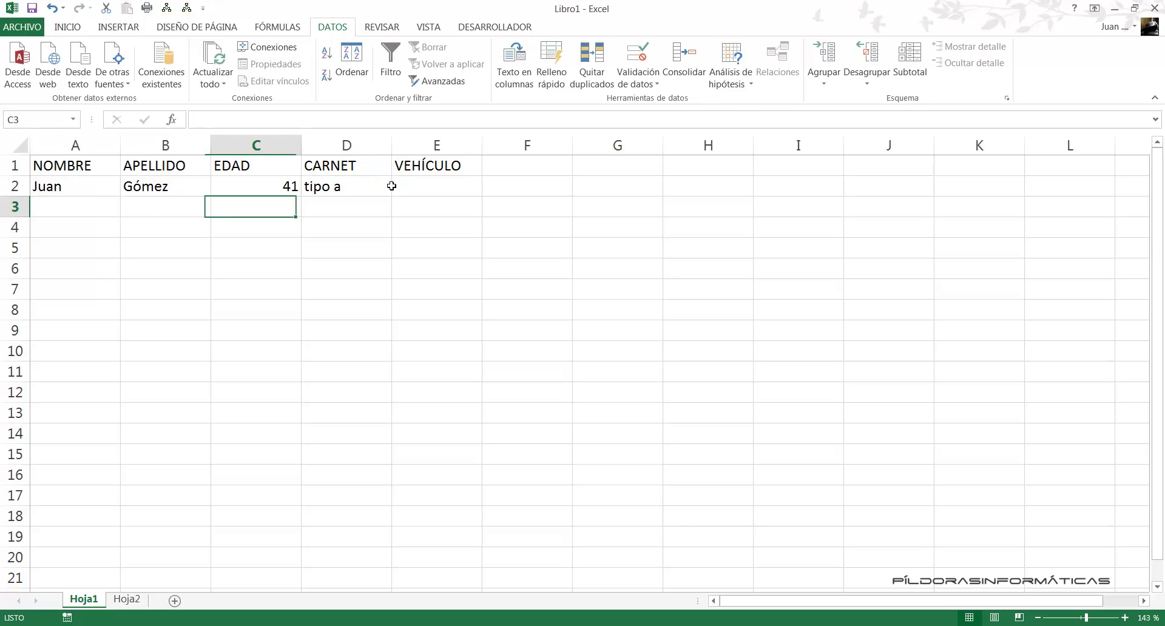
key(Right)
key(Right)
key(Up)
key(Left)
key(Delete)
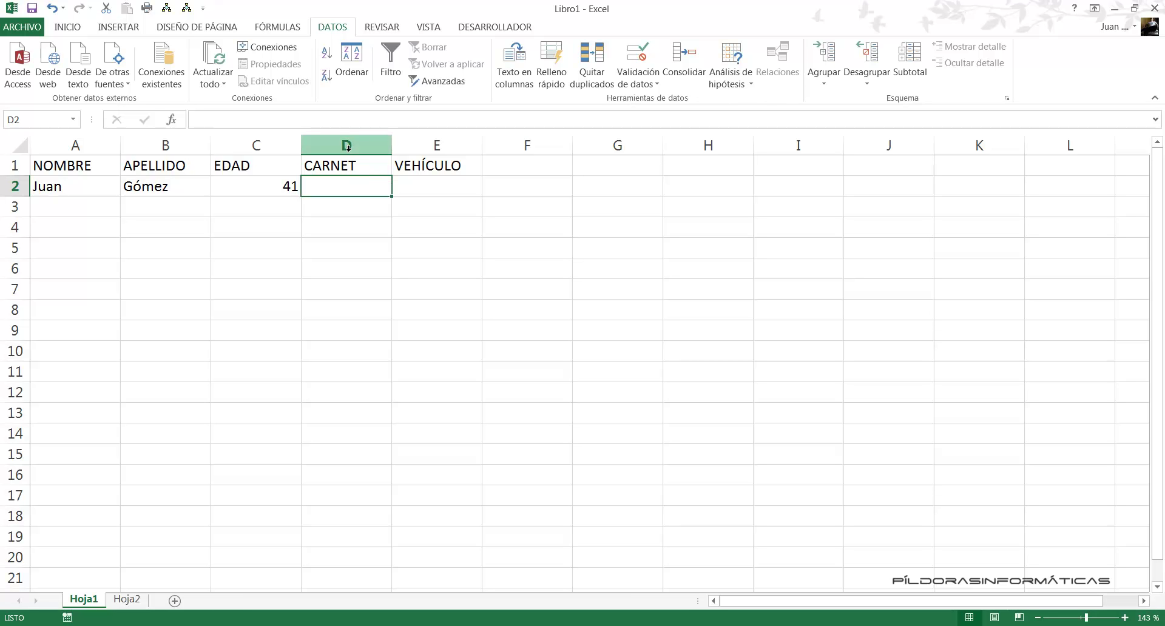
- Select D2:D16 and set its data validation to allow a List
drag(364, 188, 358, 478)
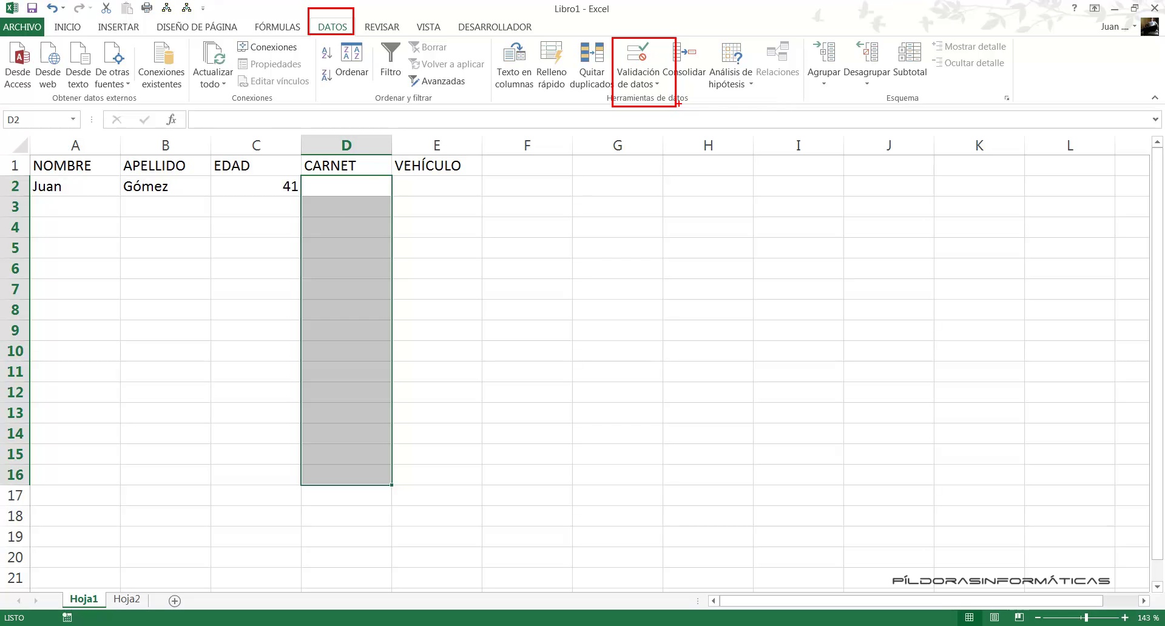
click(638, 54)
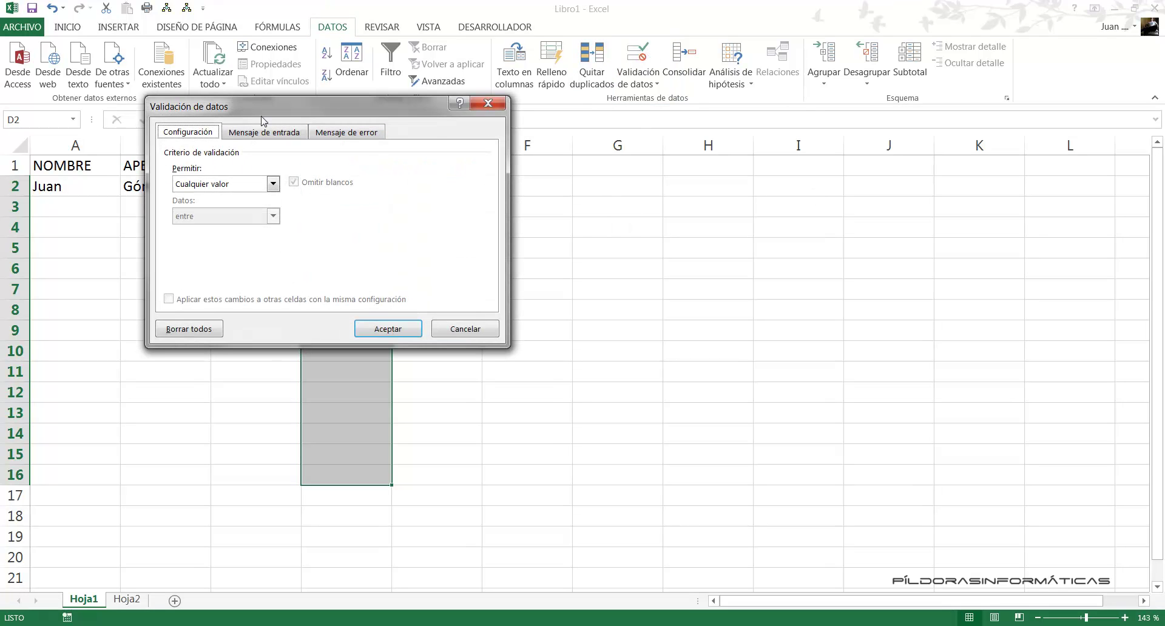
drag(262, 112, 414, 93)
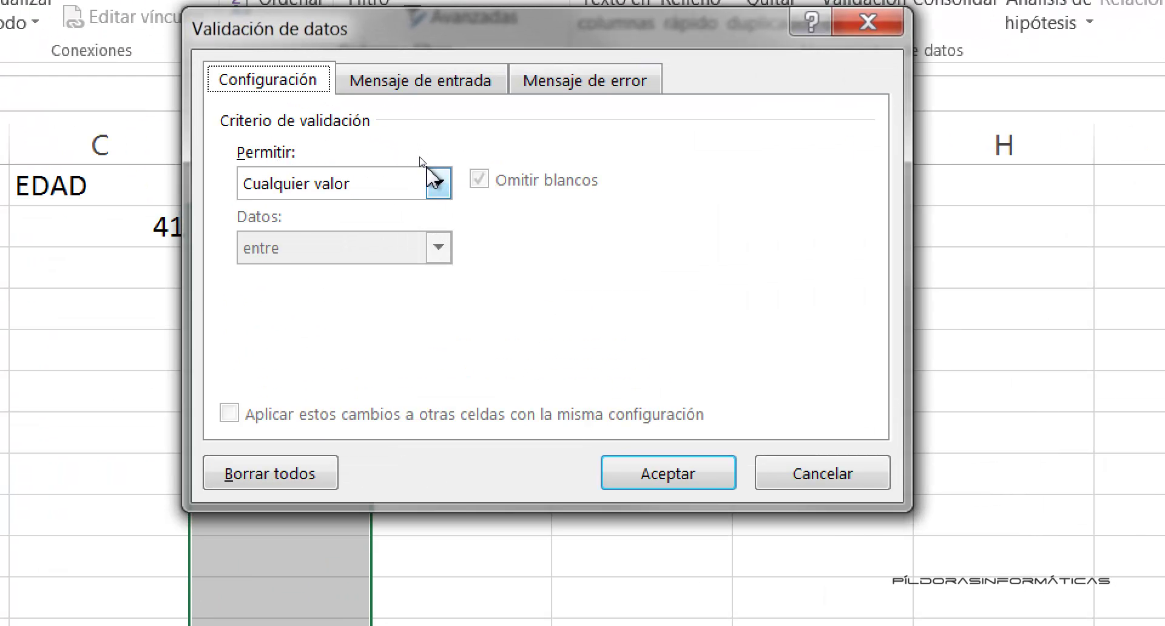
click(435, 182)
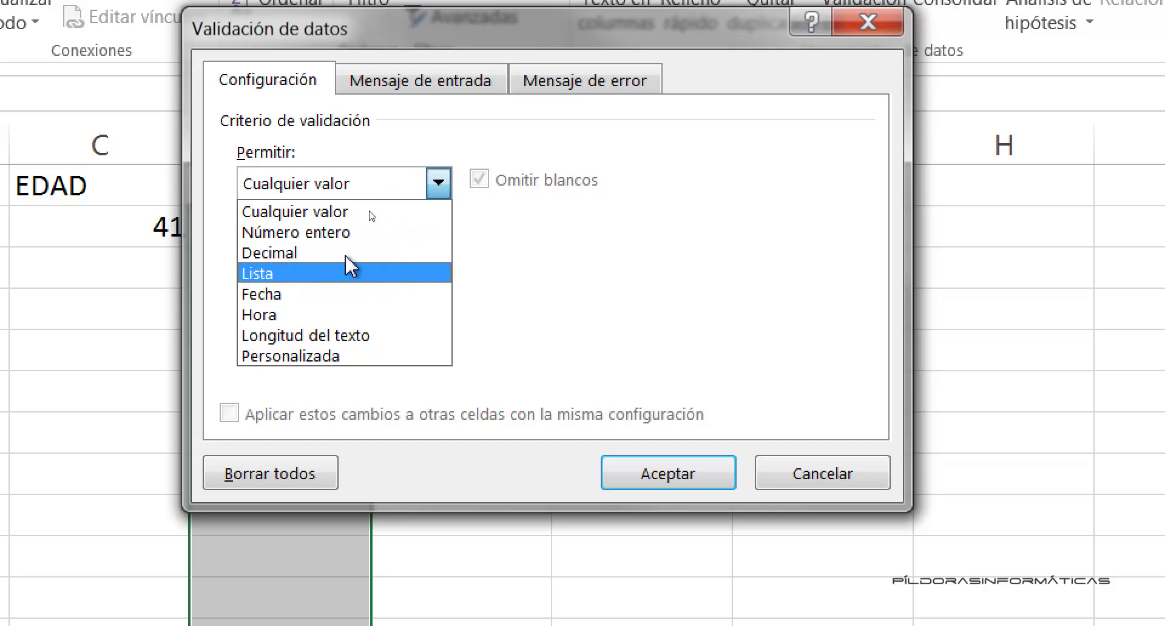
click(331, 274)
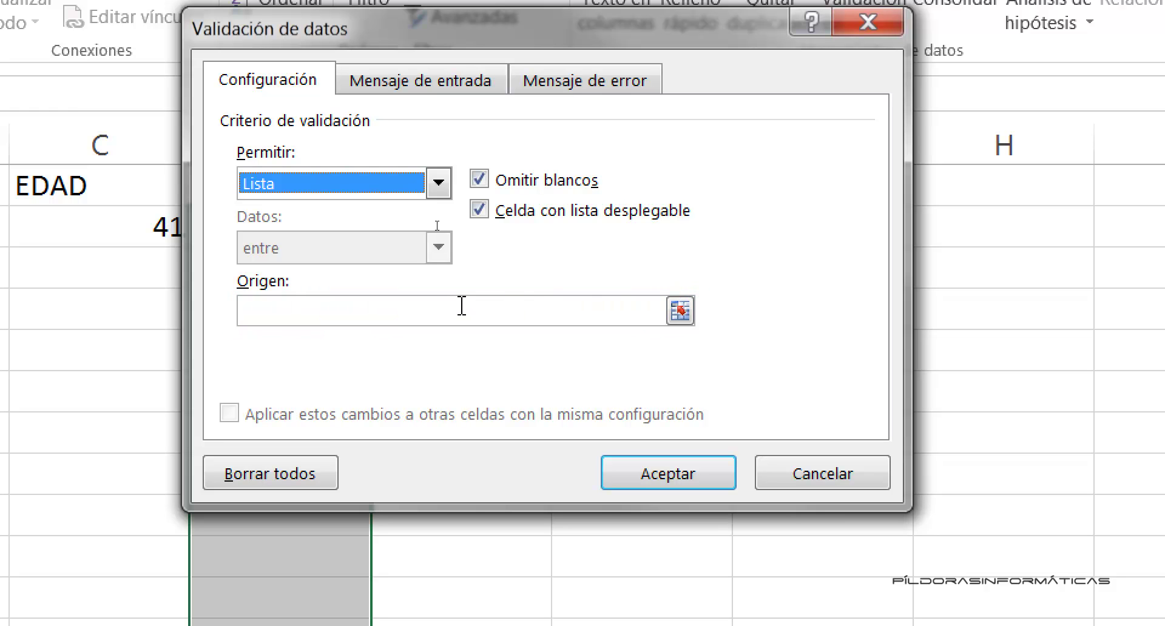
- Set the list source to 'TIPO A;TIPO B; TIPO C; TIPO D' and apply the validation
click(458, 306)
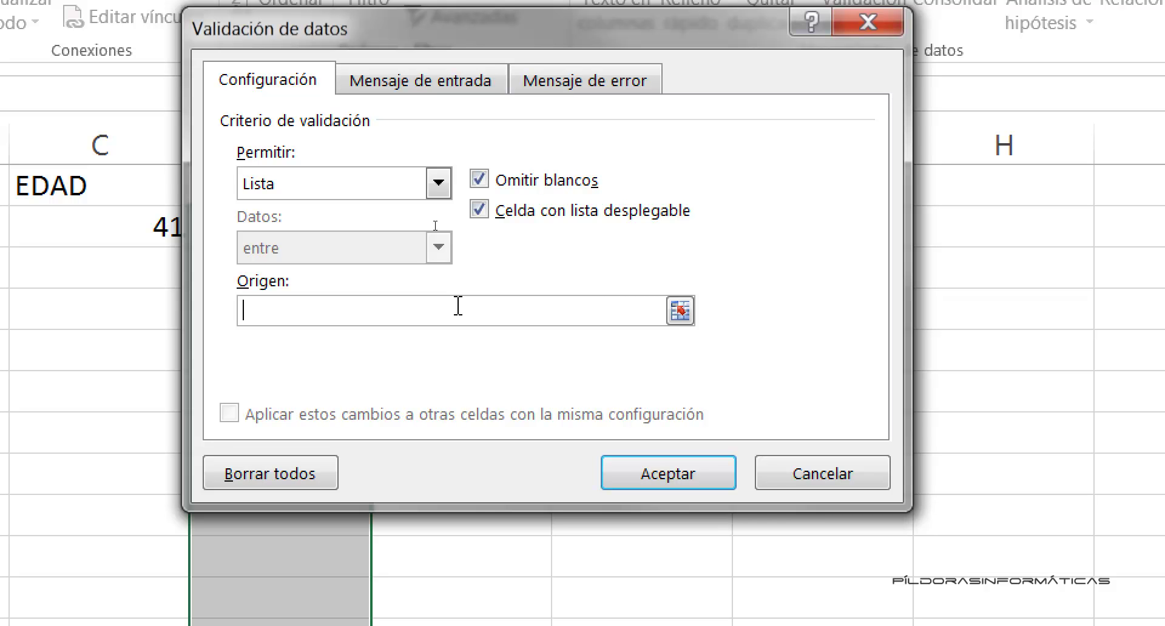
text(TIPO A)
text(;TIPOB)
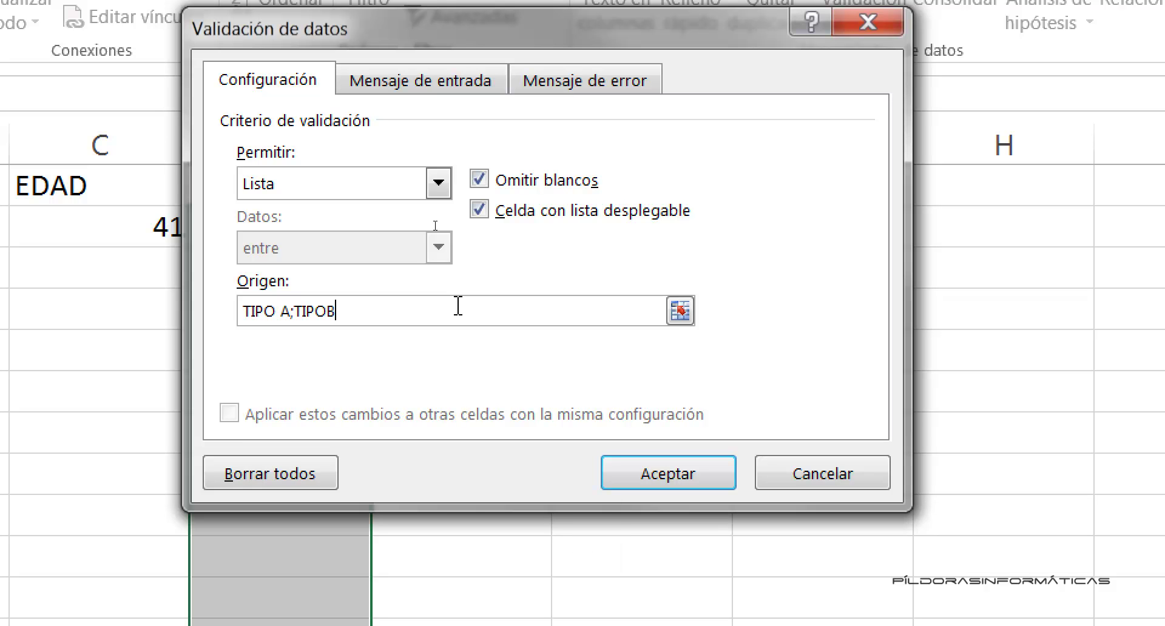
key(BackSpace)
text(b; TIPO )
text(c)
key(BackSpace)
text(C)
text(; TIPO )
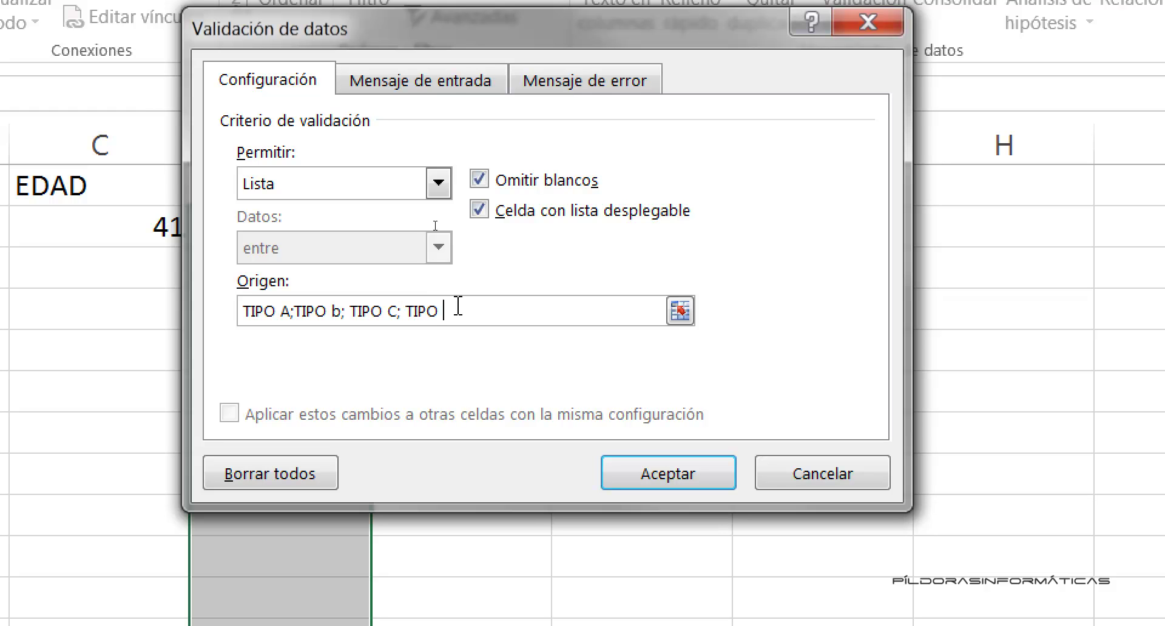
text(D)
click(332, 312)
key(Delete)
text(B)
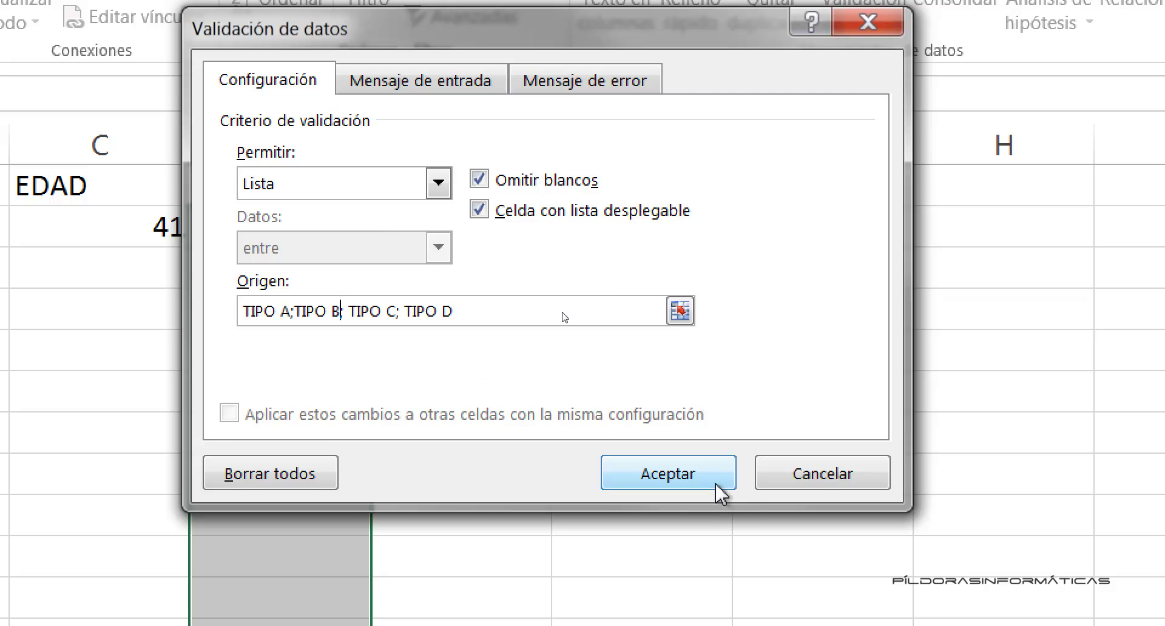
click(701, 472)
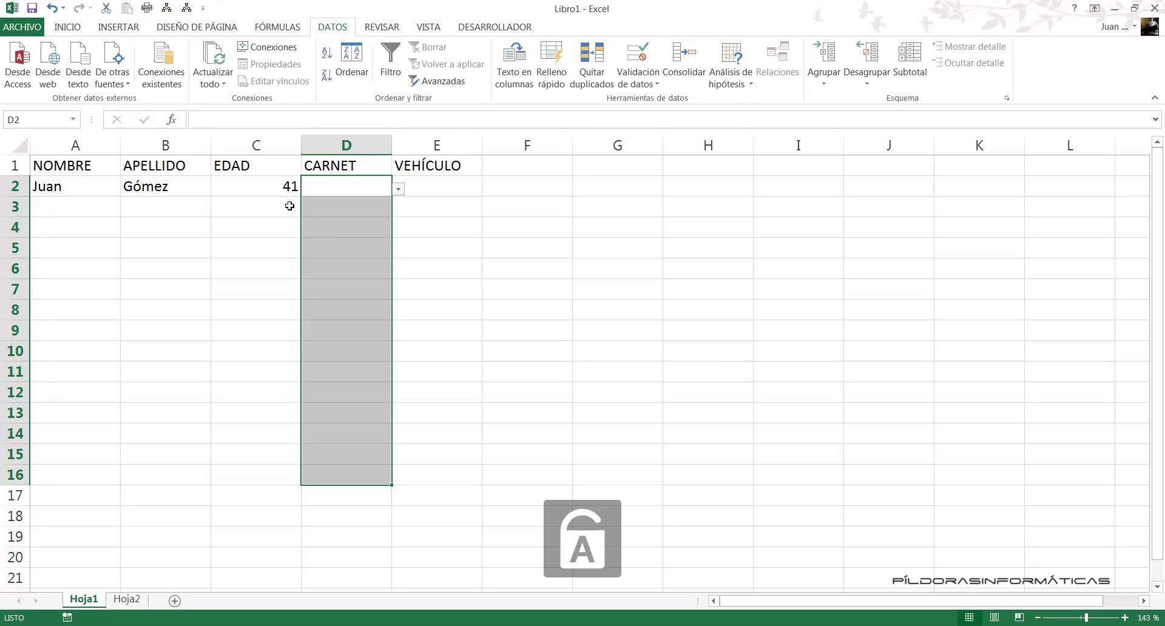
- Pick TIPO B from D2's CARNET dropdown, then move to VEHÍCULO cell E2
click(281, 190)
click(320, 187)
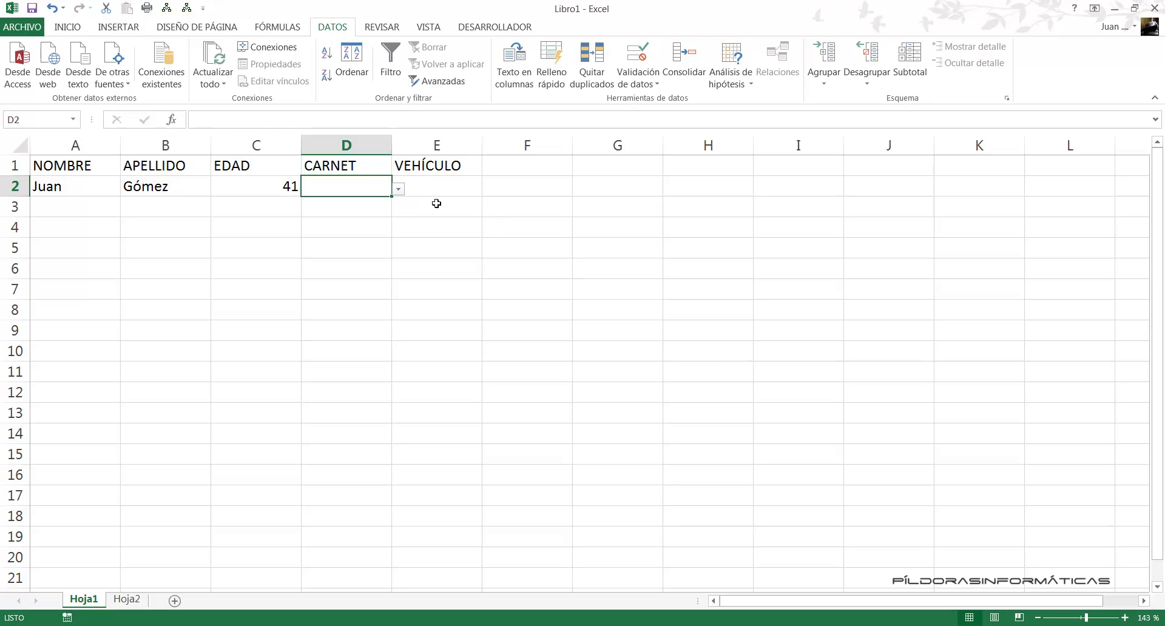
click(399, 190)
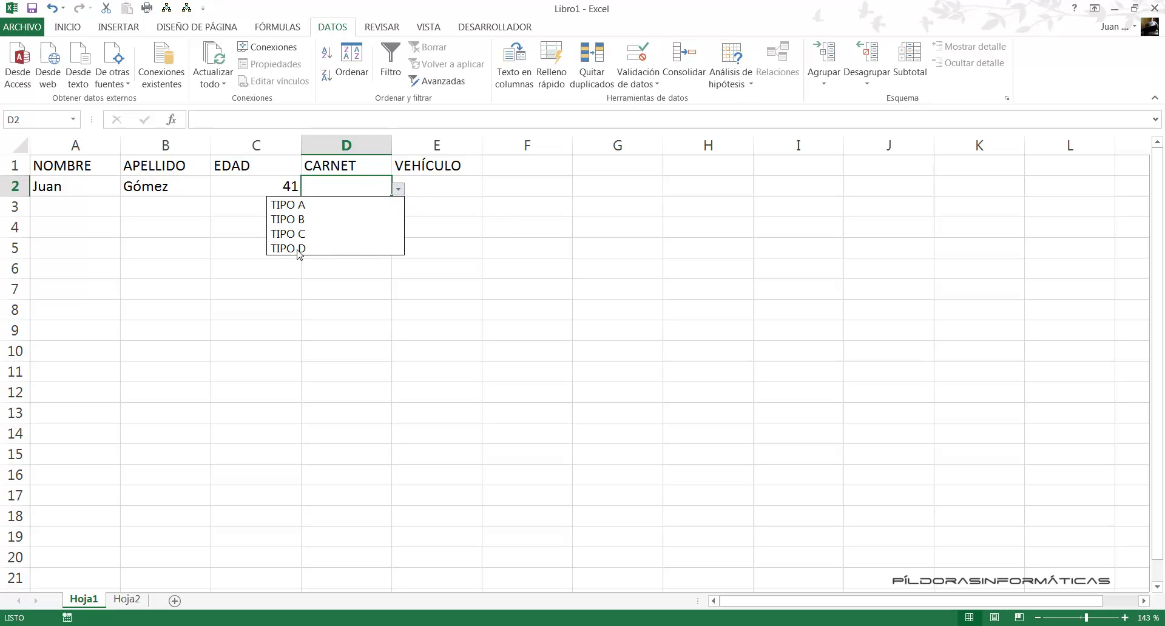
click(297, 219)
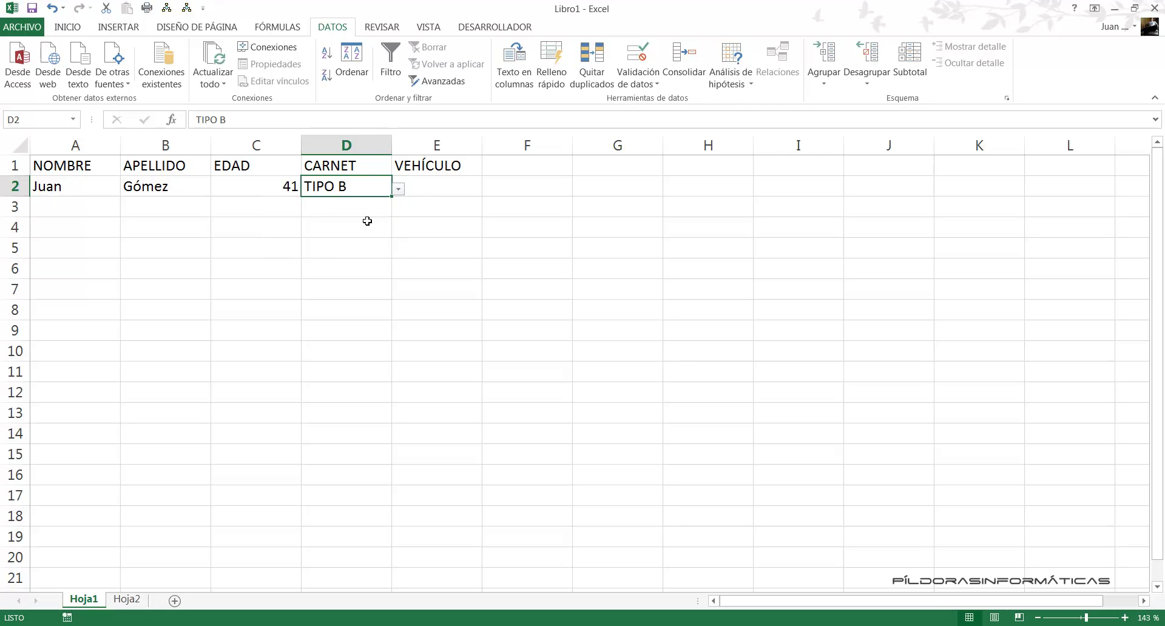
click(430, 186)
- Enter Seat in E2, then a second record in row 3: a first name, a surname and age 37
text(S)
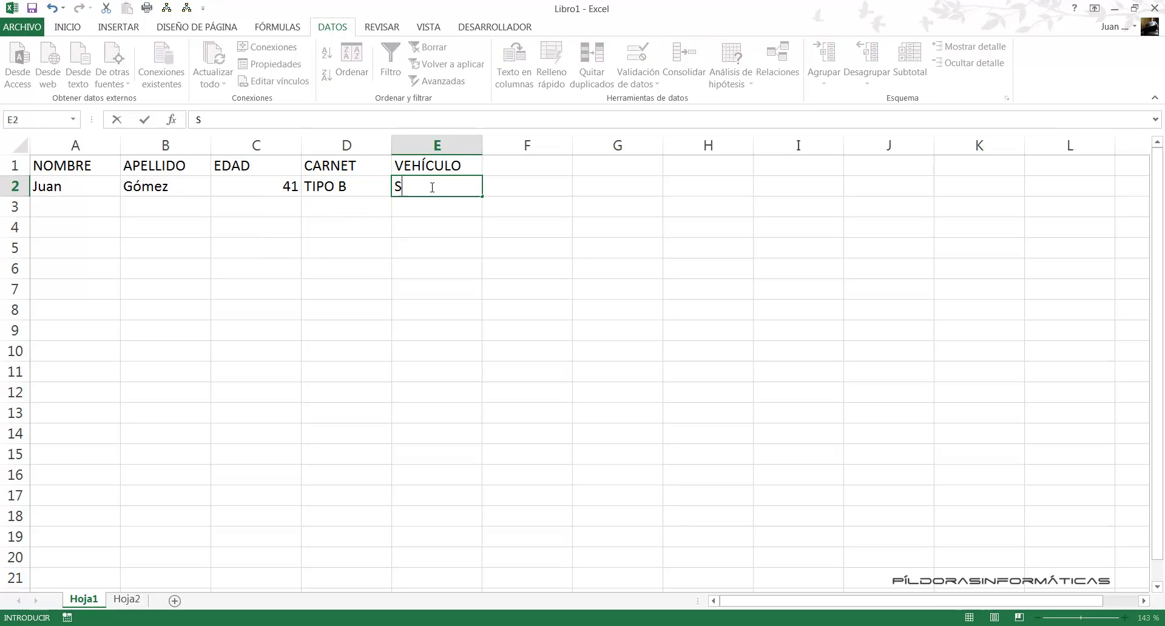
text(eat)
key(Return)
key(Left)
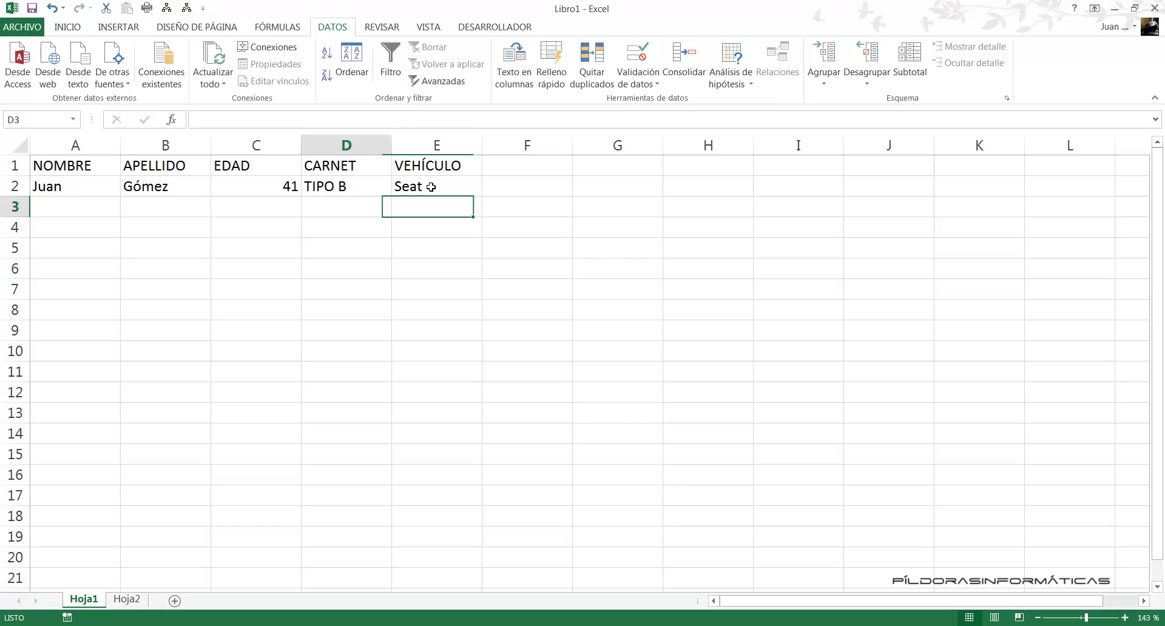
key(Left)
key(Left)
key(Left)
text(Mar)
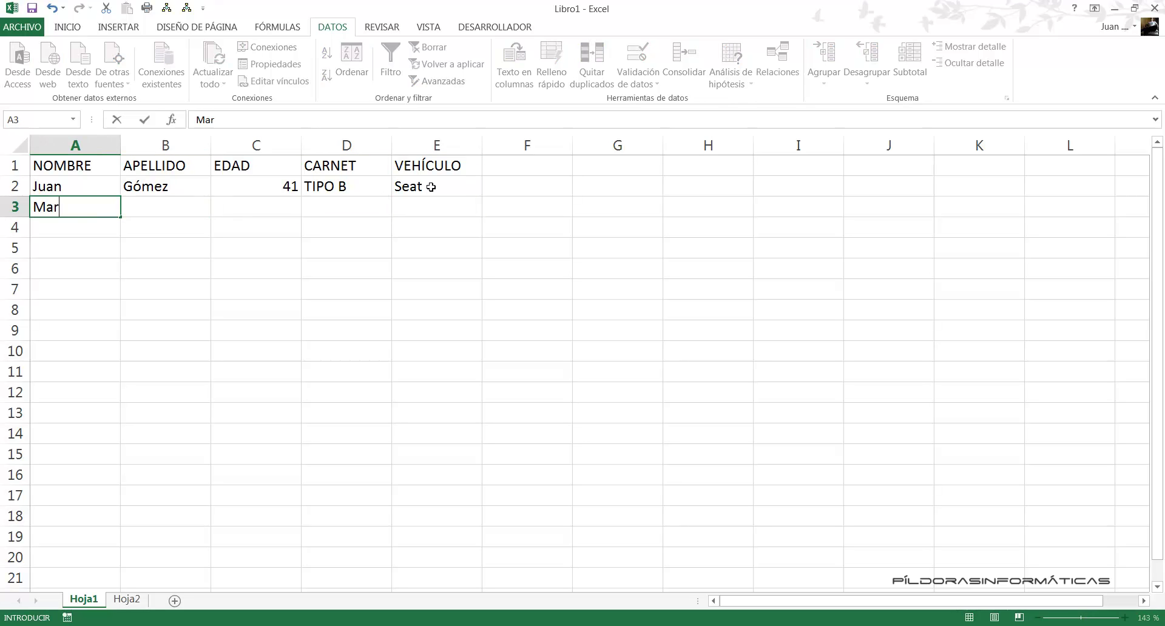
text(ía)
key(Tab)
text(Lópe)
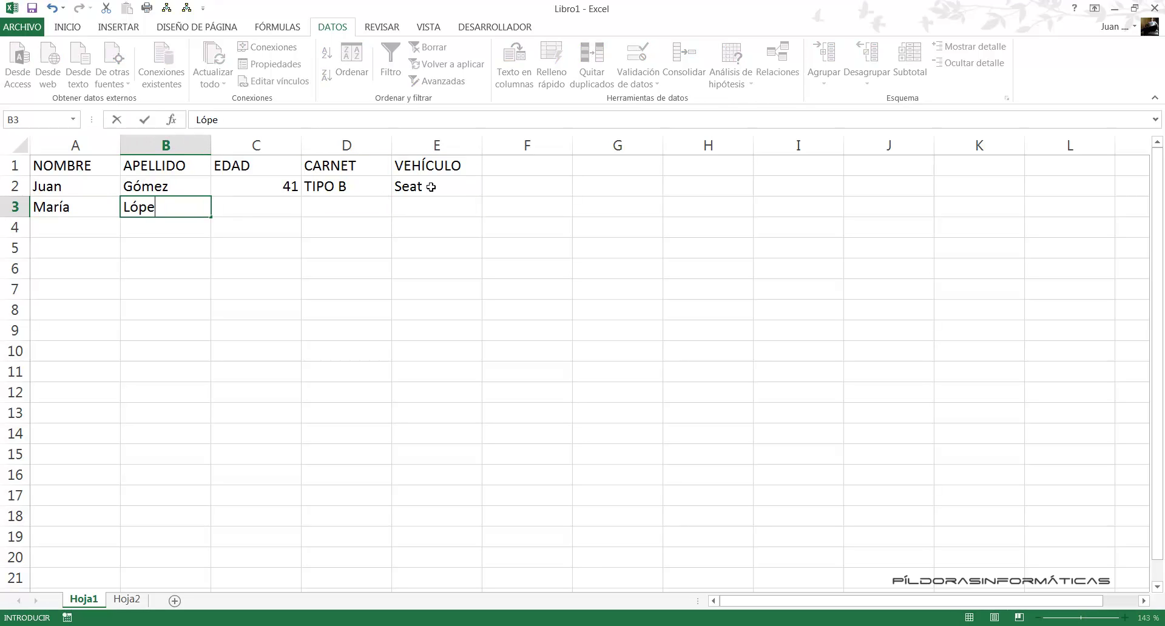
text(z)
key(Tab)
text(37)
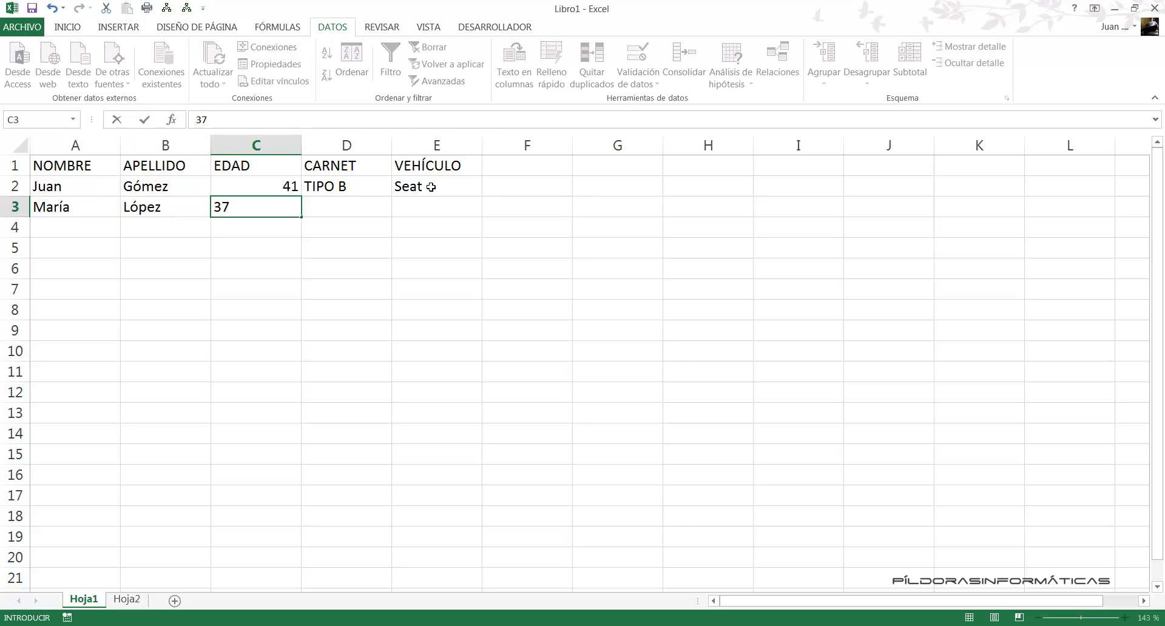
key(Tab)
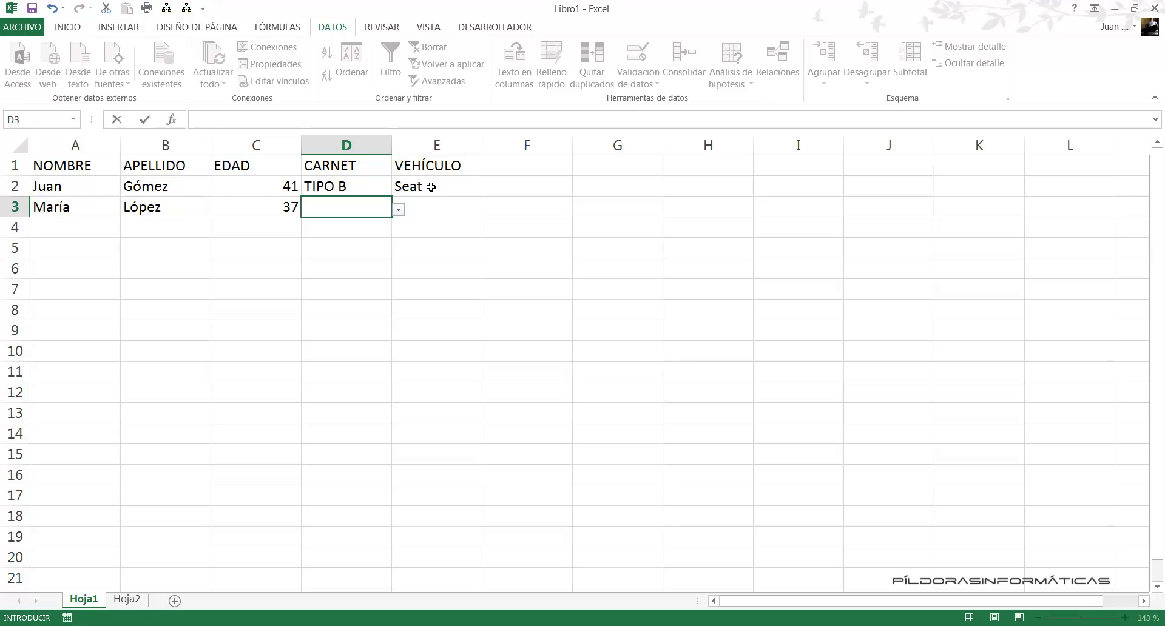
- Try free text in D3, retry after the validation rejects it, then choose TIPO A from its dropdown
text(dhsjgsjdhg)
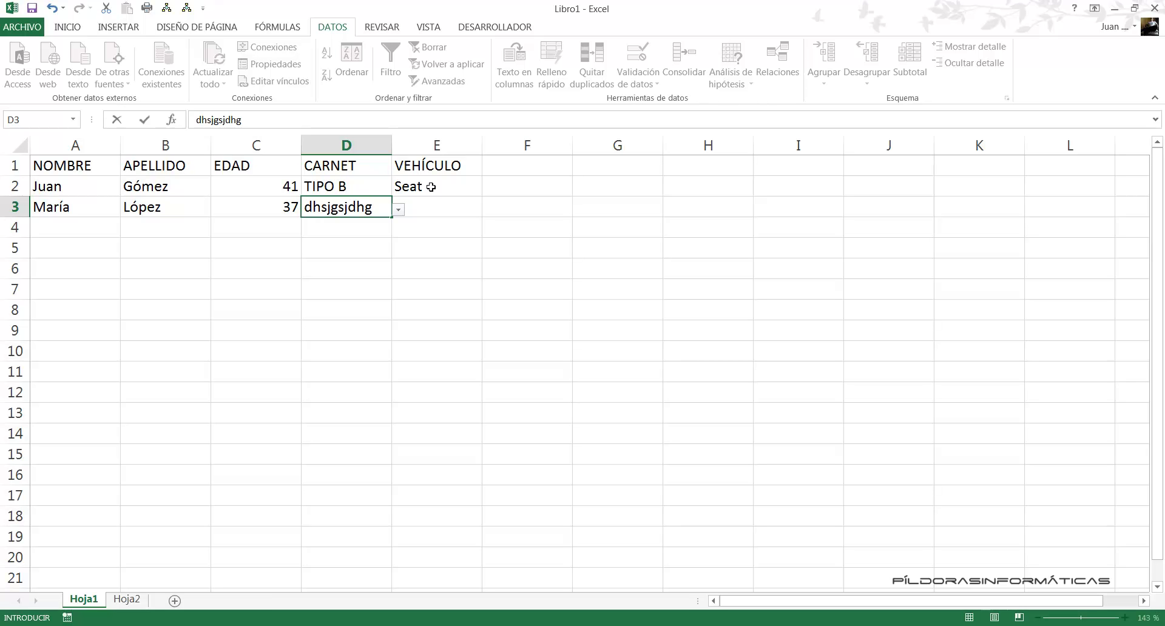
key(Return)
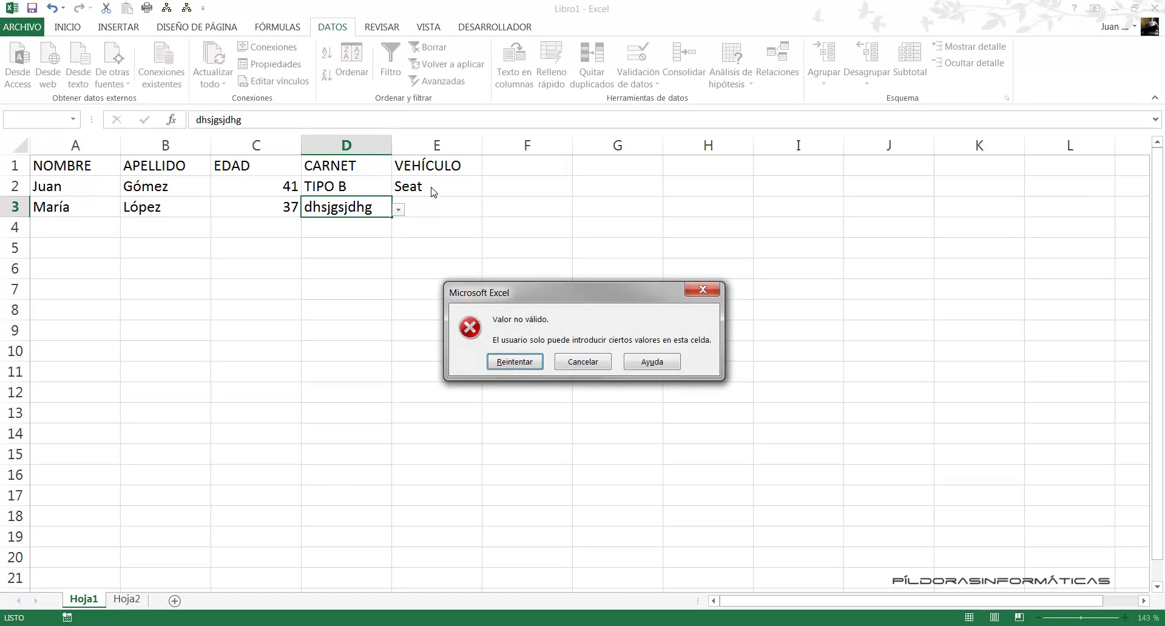
key(Return)
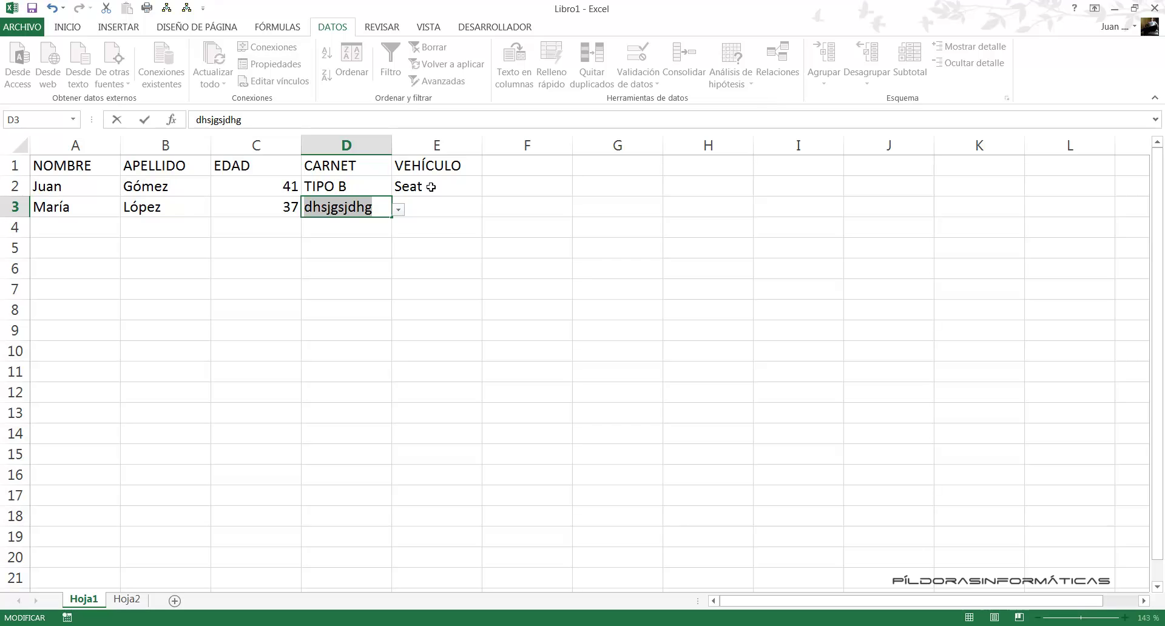
key(BackSpace)
text(skjhf)
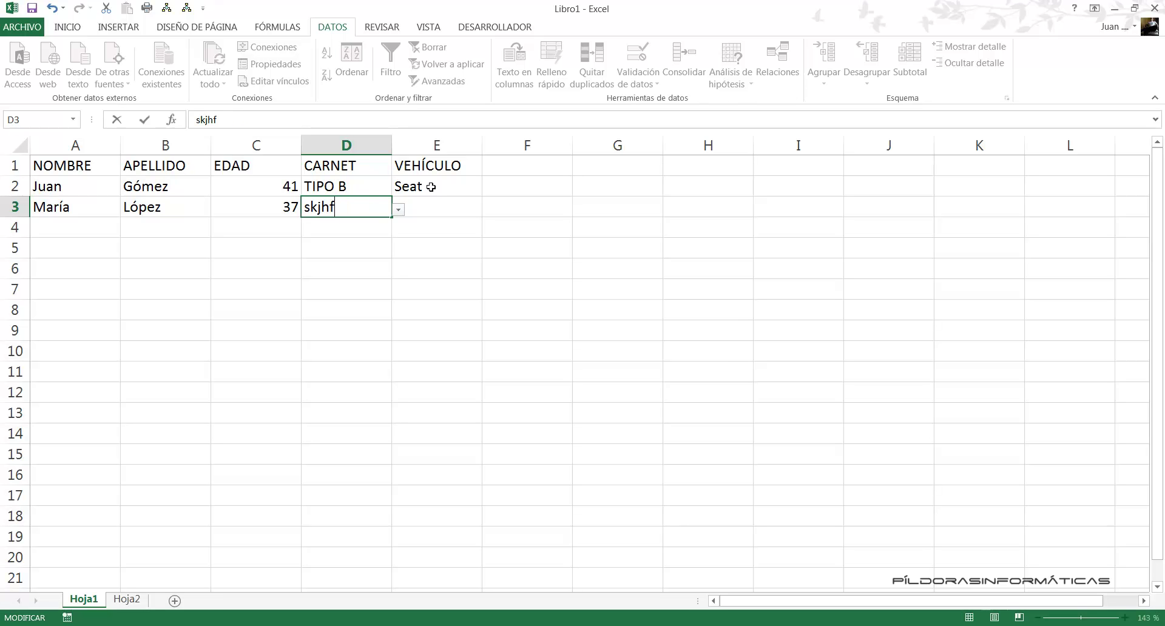
key(Return)
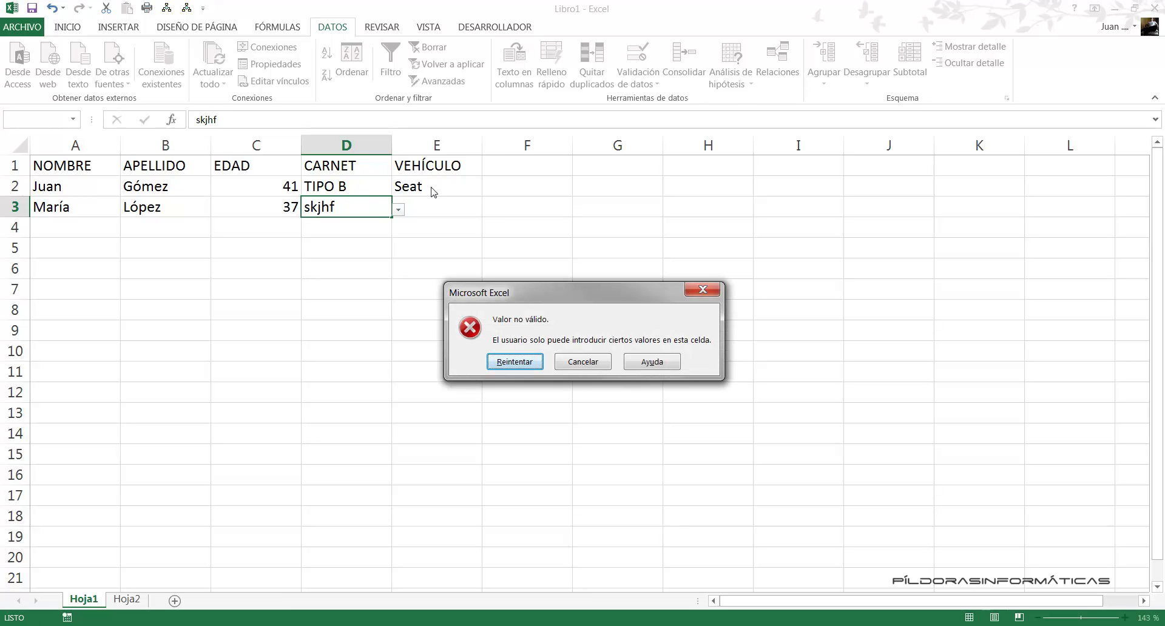
key(Return)
key(BackSpace)
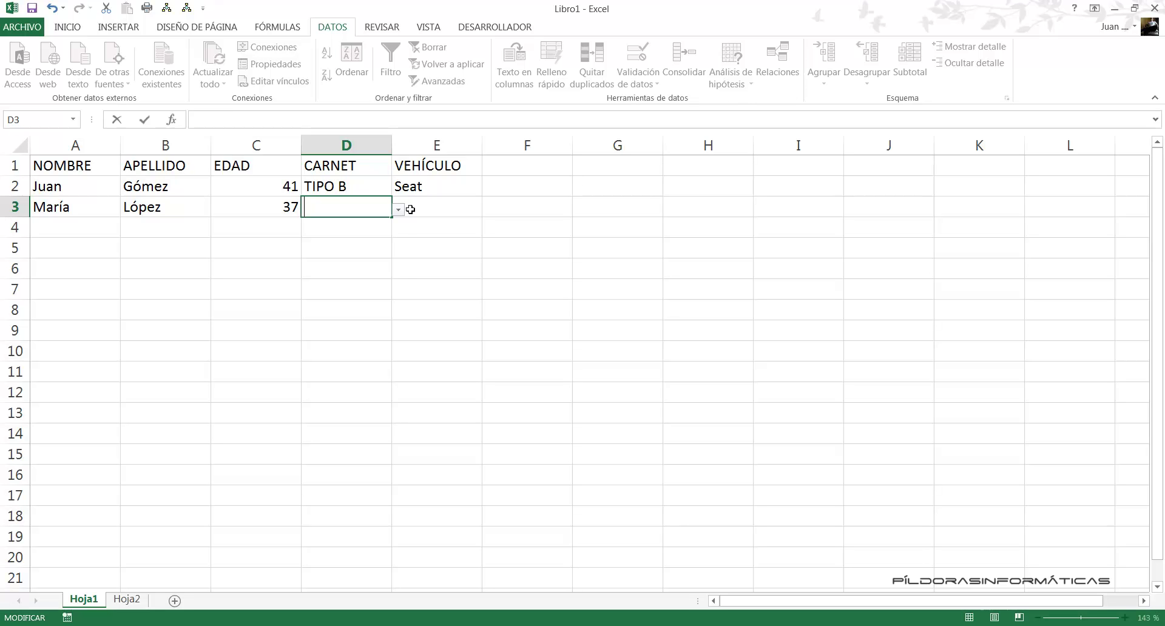
click(399, 209)
click(327, 225)
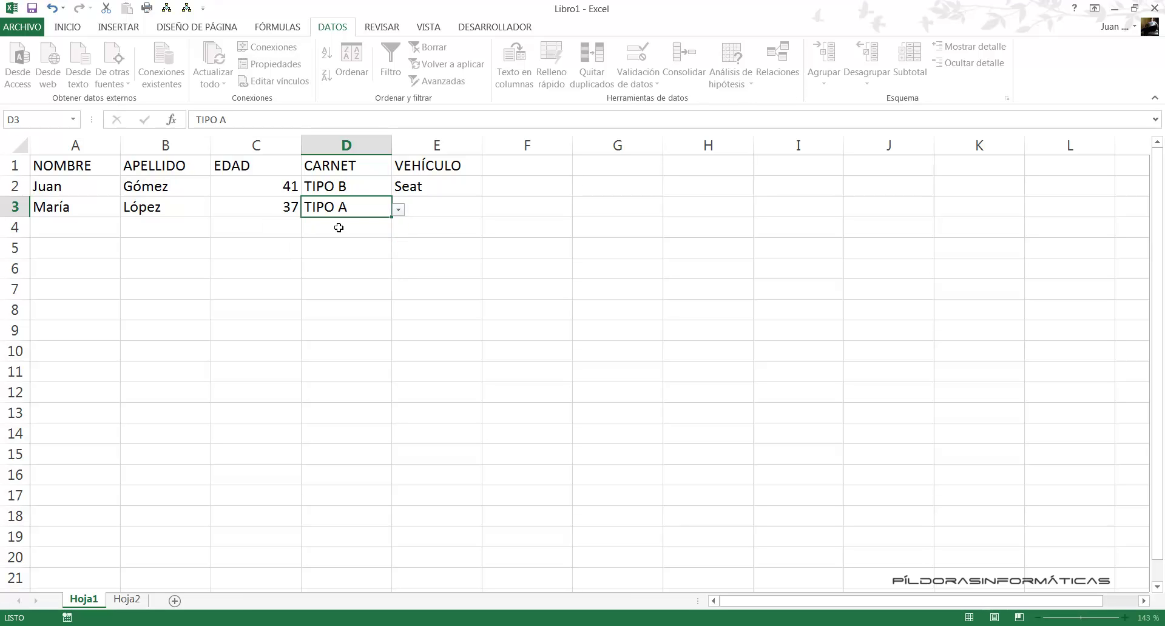
click(442, 214)
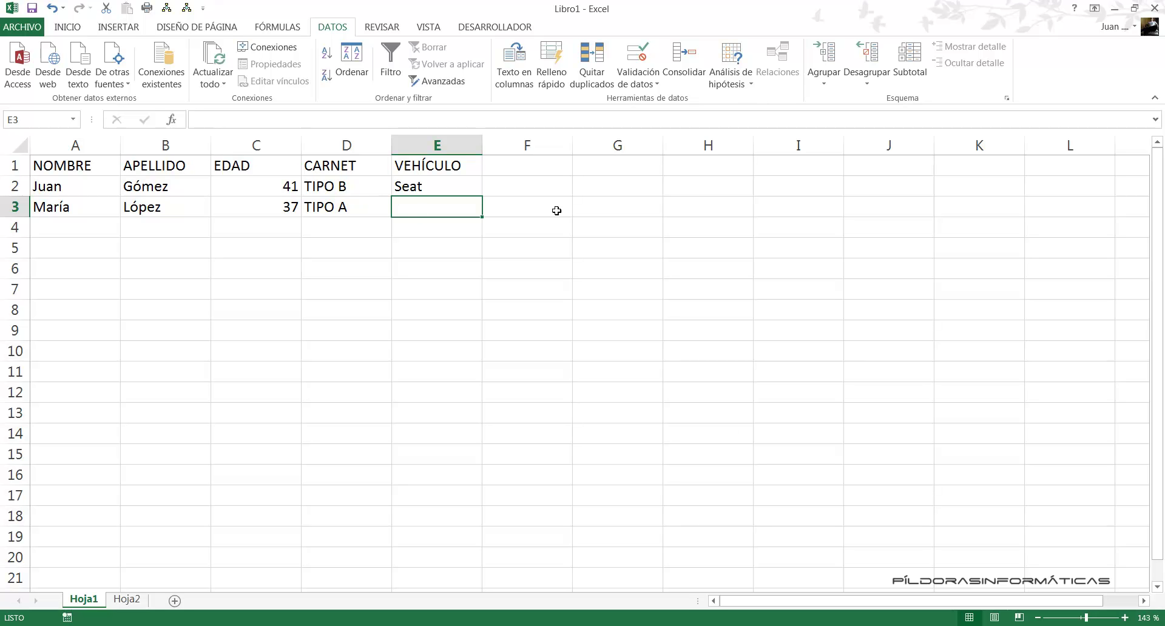
click(357, 190)
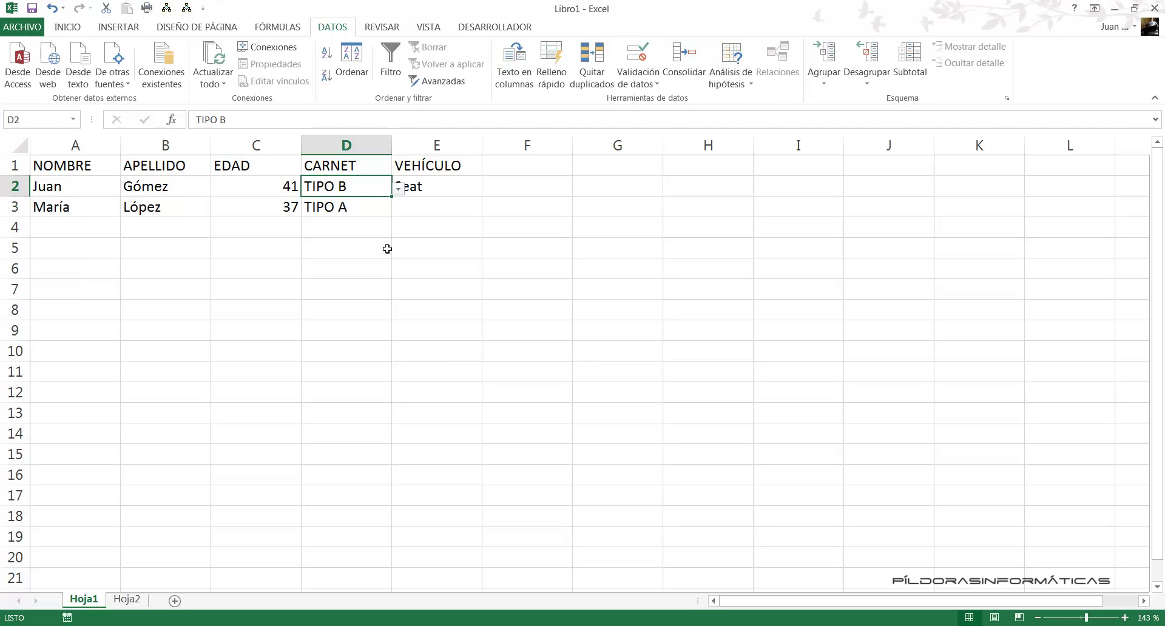
click(359, 206)
- Change the CARNET validation to allow any value for all cells sharing the rule
click(359, 189)
click(354, 208)
click(638, 59)
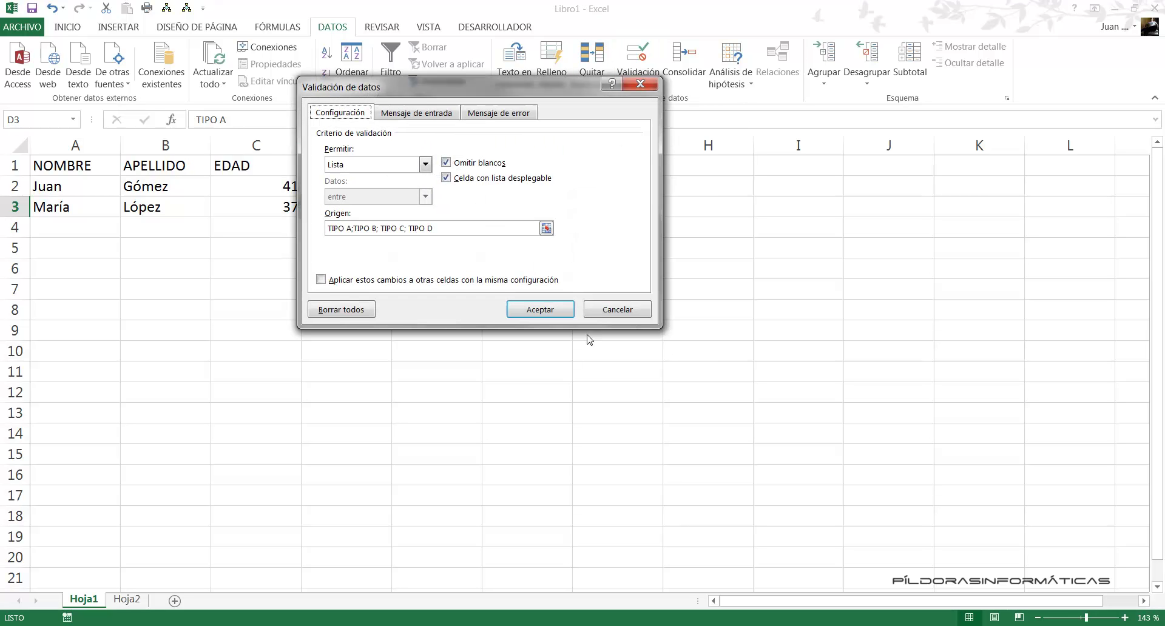
click(426, 164)
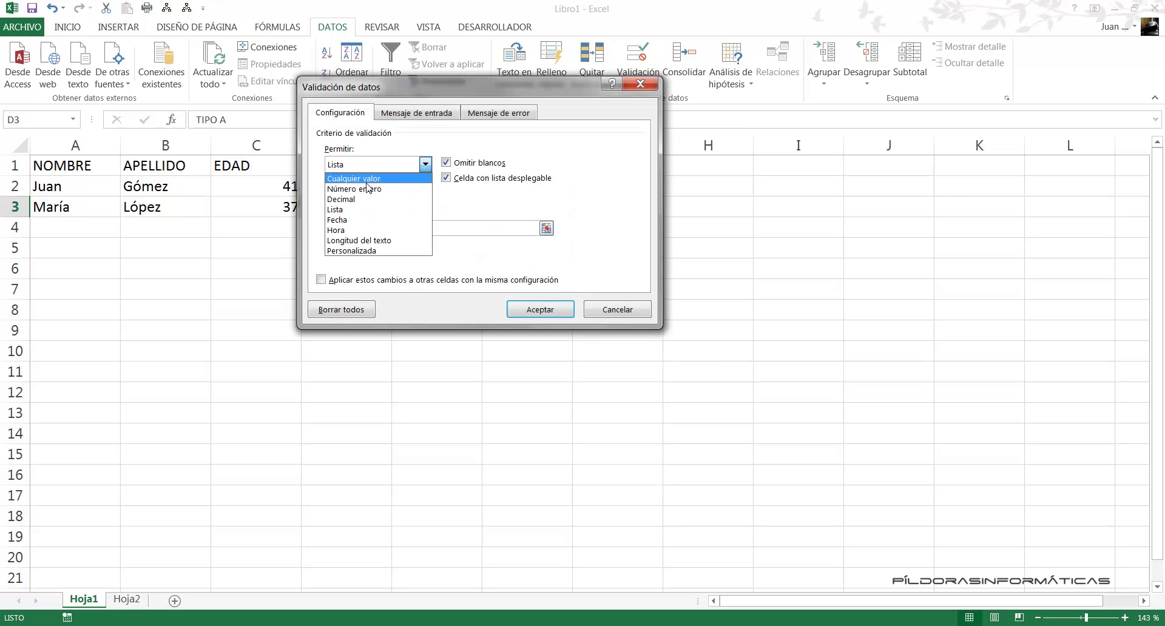
click(368, 179)
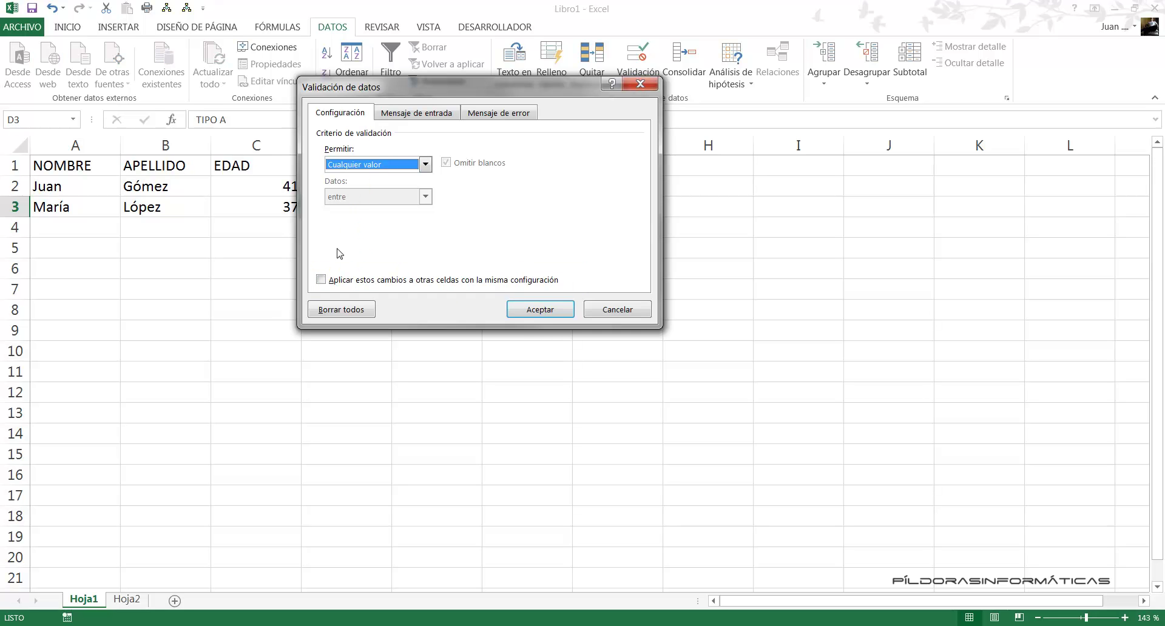
click(327, 279)
click(537, 310)
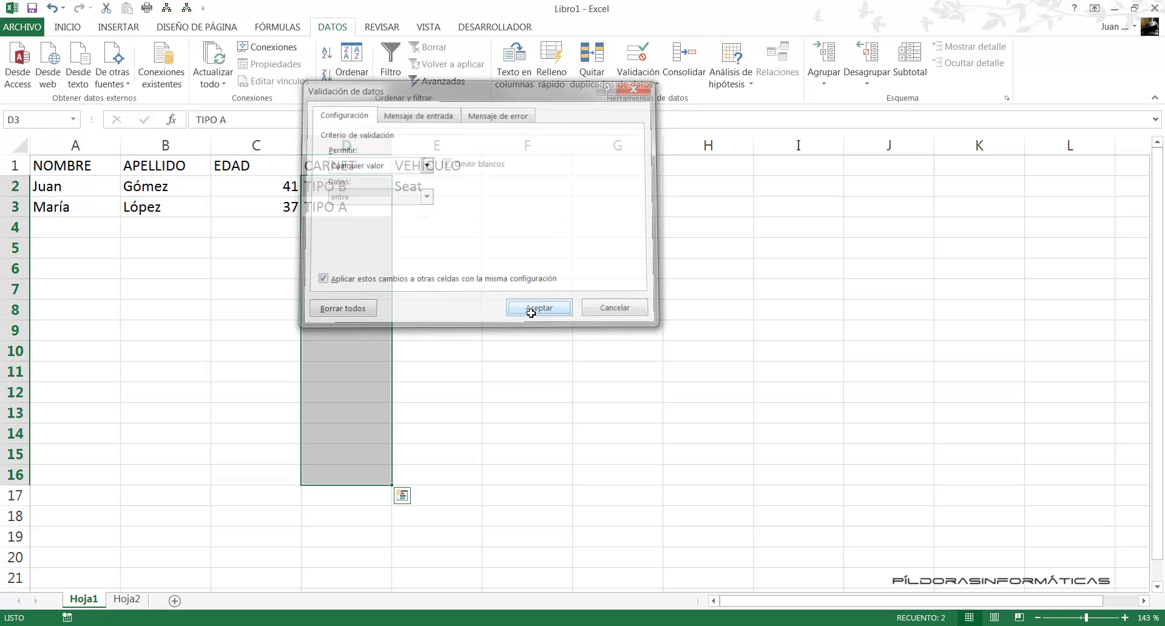
- Clear the TIPO B and TIPO A entries from D2:D3 and select cell H6
drag(344, 186, 351, 200)
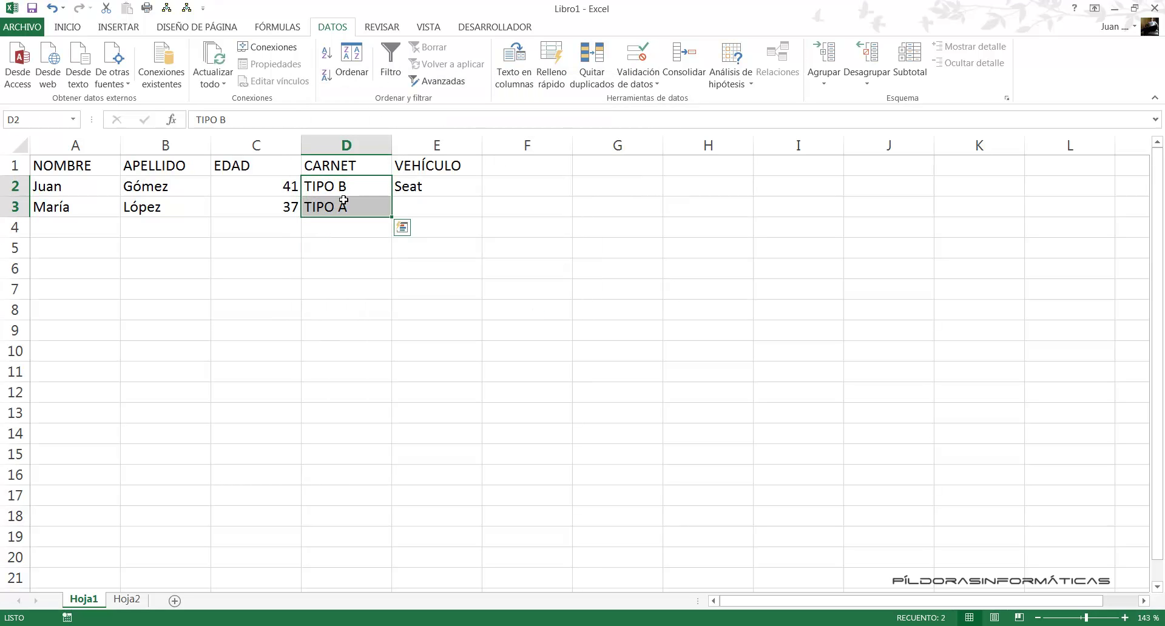
key(Delete)
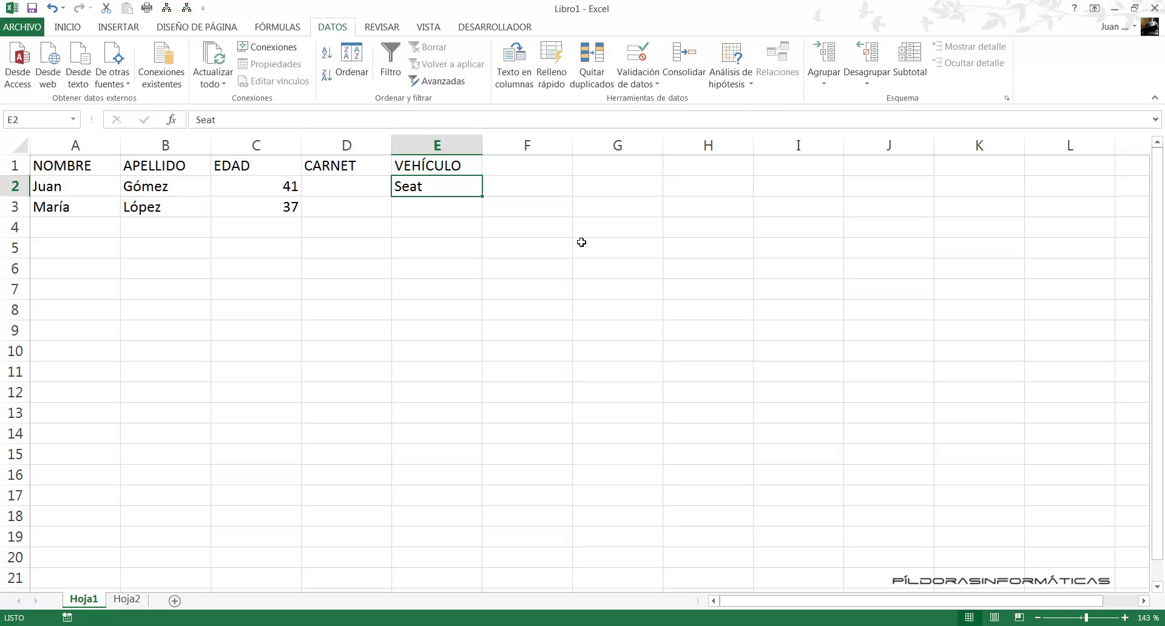
click(670, 267)
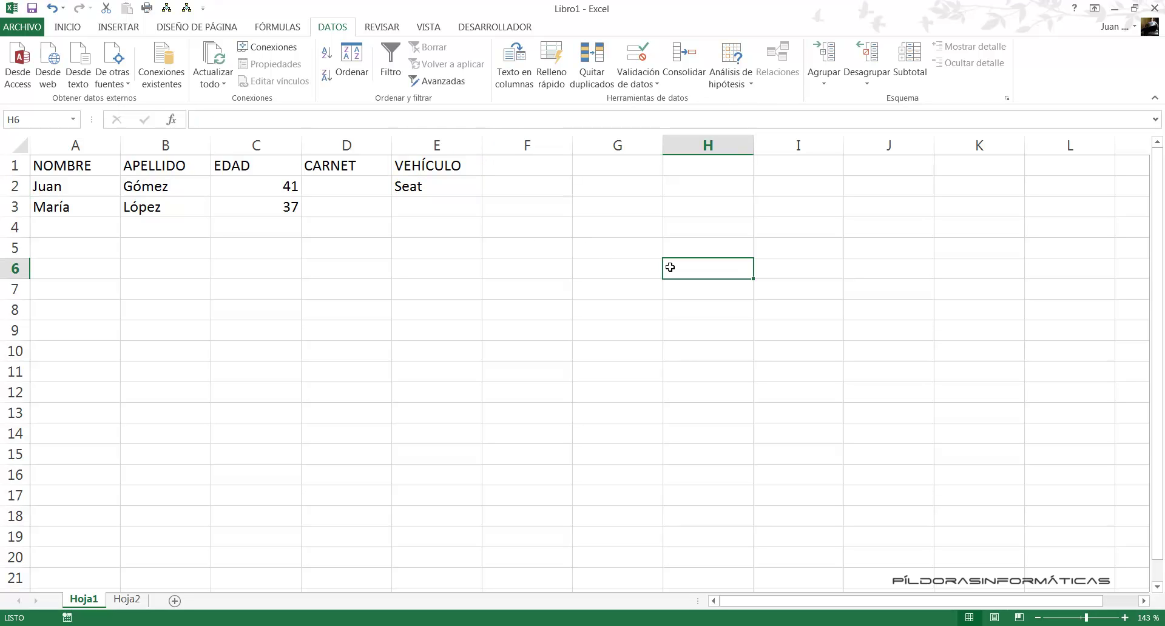
- Type TIPO A, TIPO B, TIPO C and TIPO D in capitals down H6:H9
key(Caps_Lock)
text(TIPO)
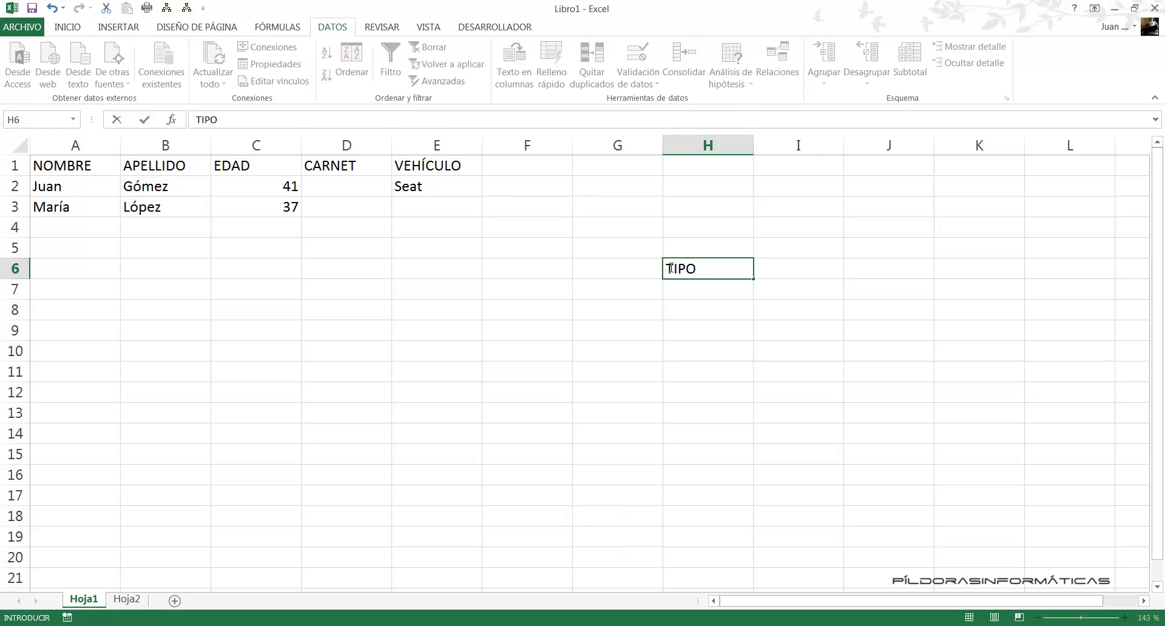
text( A)
key(Return)
text(TIPO )
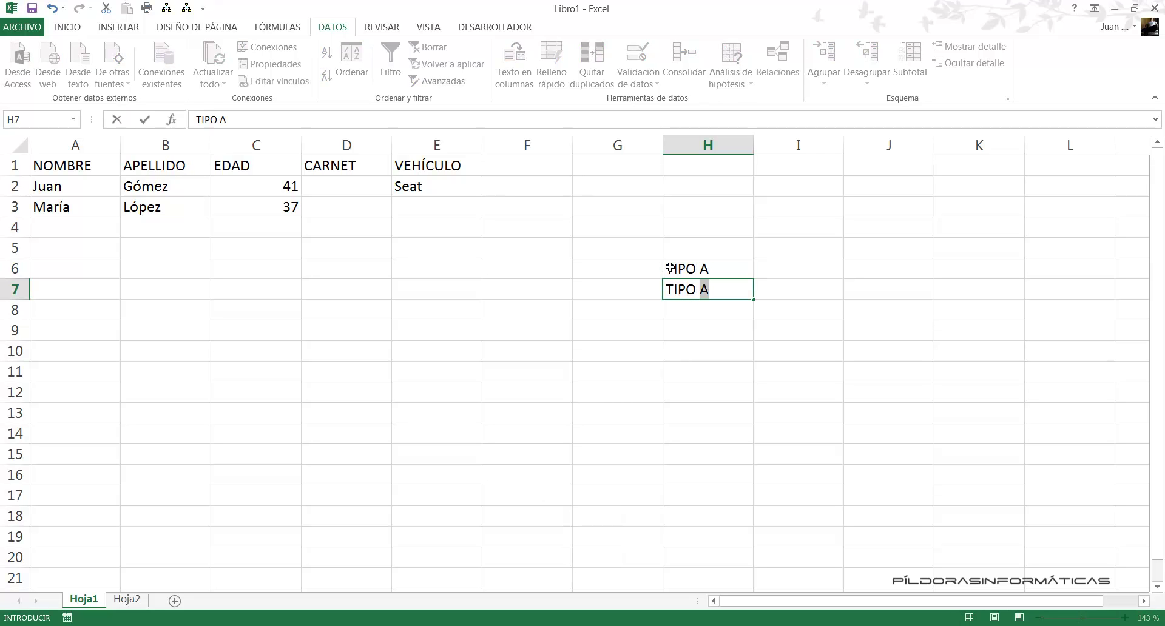
text(B)
key(Return)
text(TIPO )
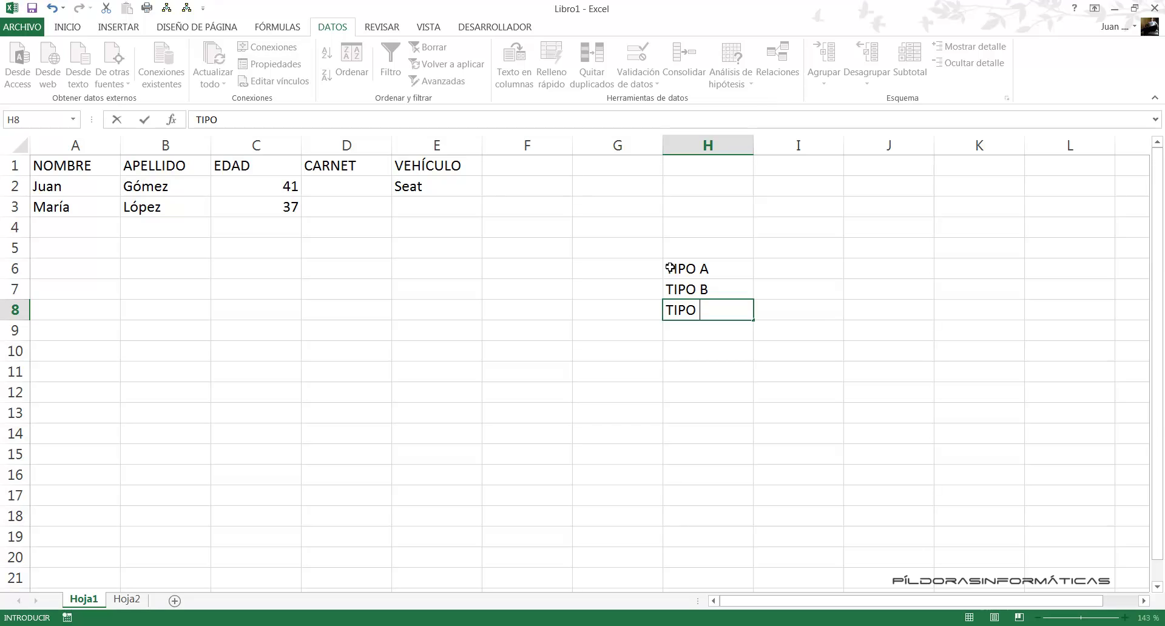
text(C)
key(Return)
text(TIPO )
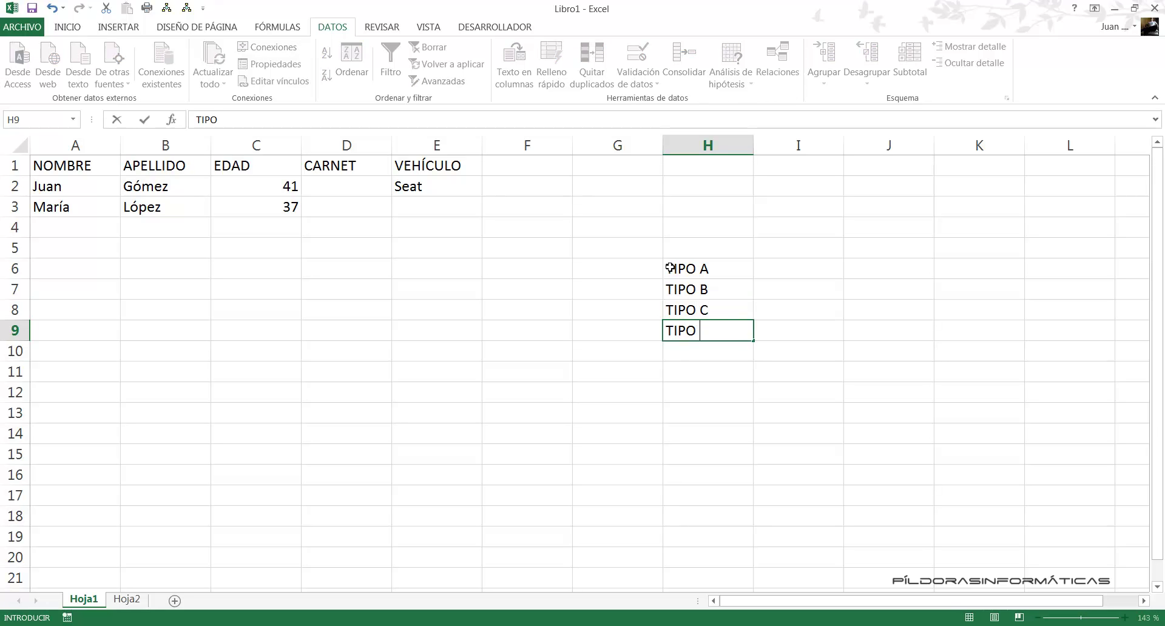
text(D)
key(Return)
click(492, 309)
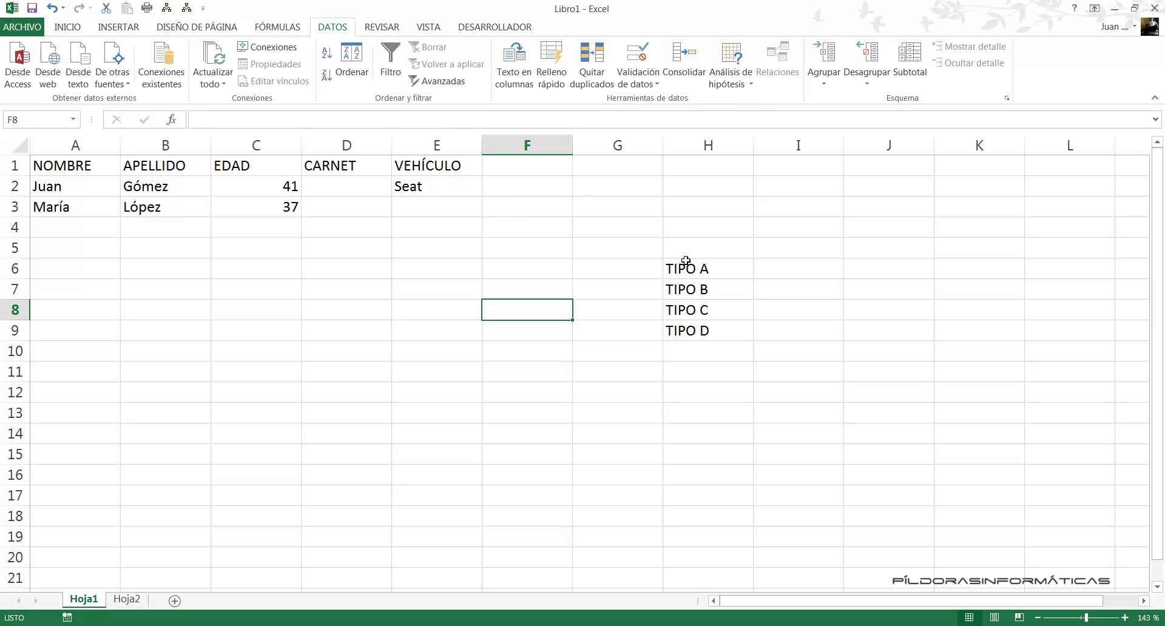
- Give D2:D14 List validation with source =$H$6:$H$9, picked from the sheet
drag(659, 253, 734, 367)
key(Escape)
drag(367, 184, 367, 432)
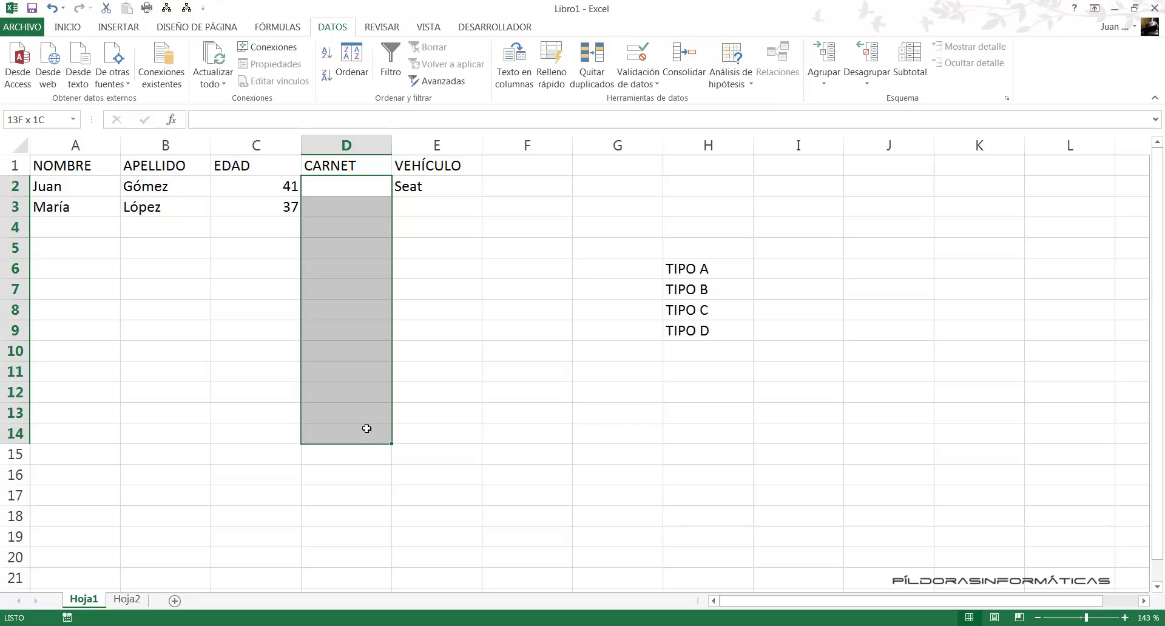
click(637, 53)
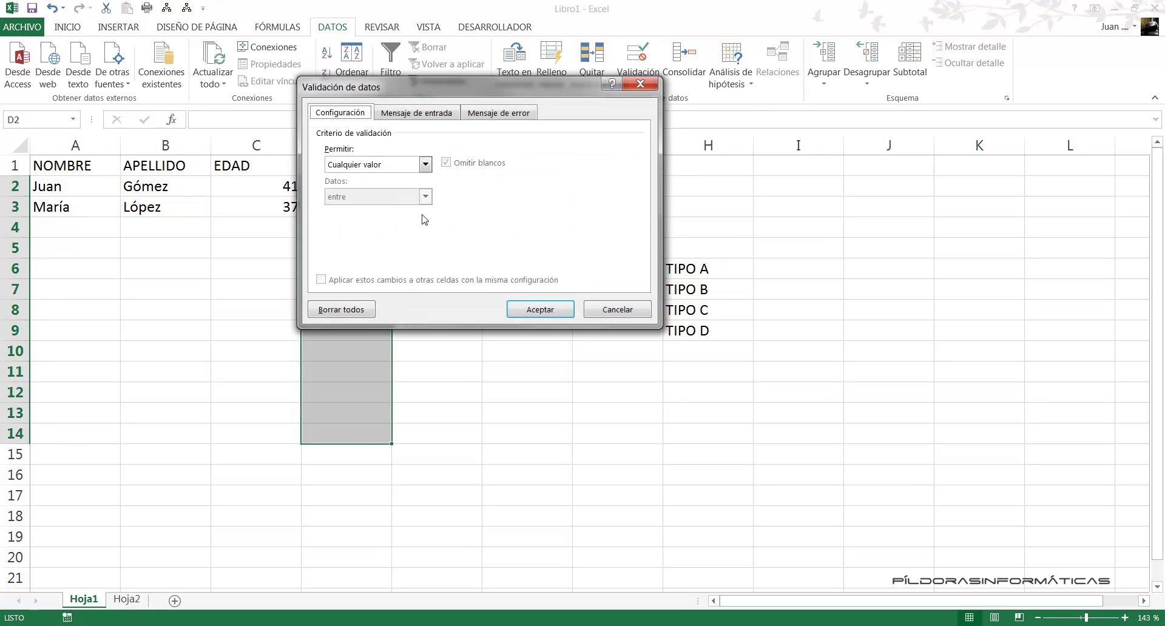
click(411, 171)
click(408, 214)
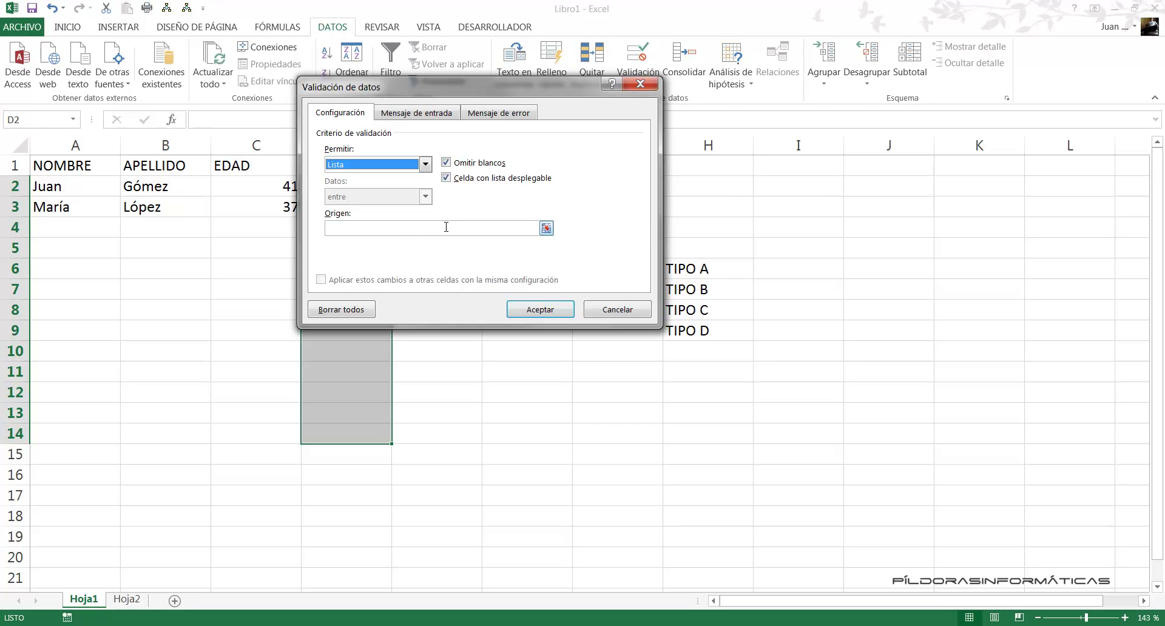
click(446, 227)
drag(446, 91, 307, 86)
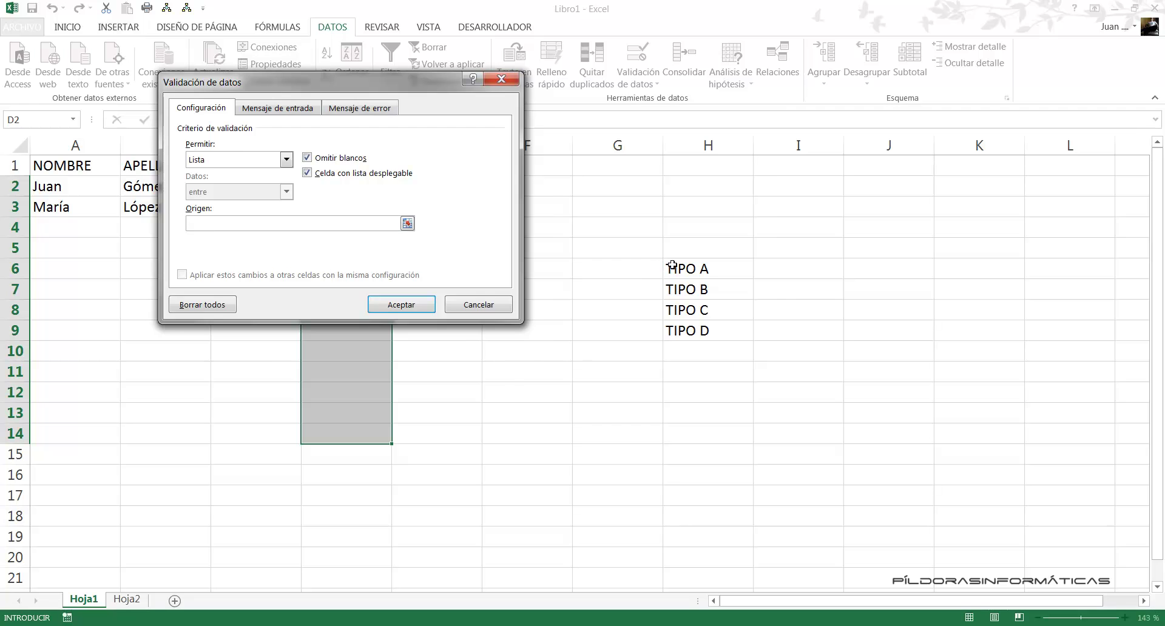
drag(671, 267, 677, 332)
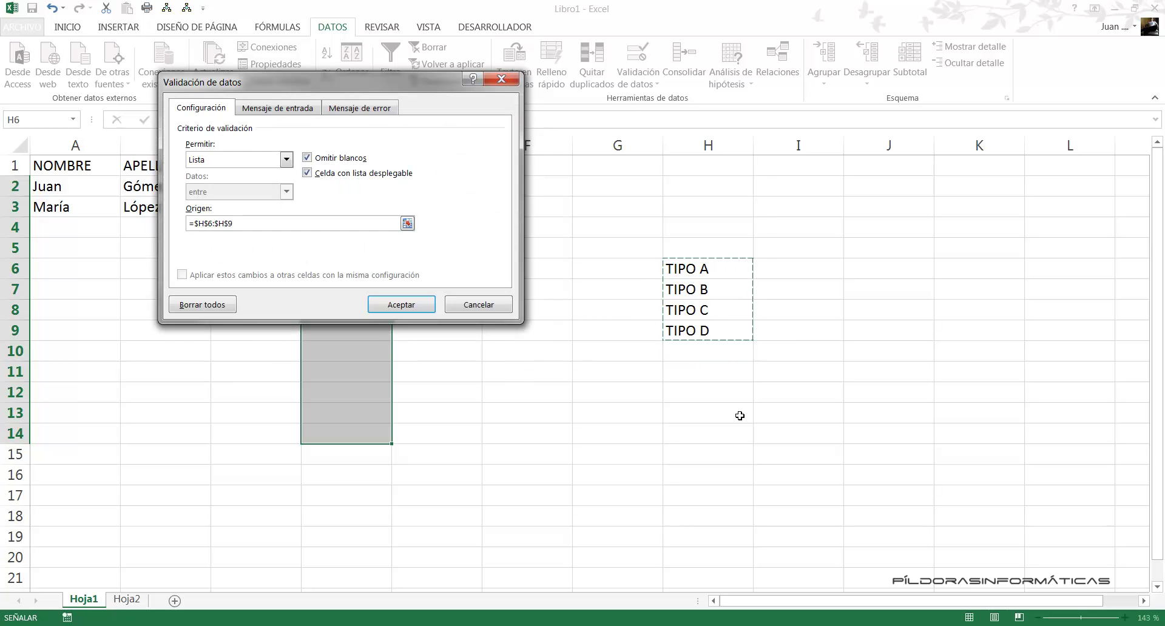
- Confirm the D2:D14 list validation and choose TIPO C from D2's dropdown
key(Return)
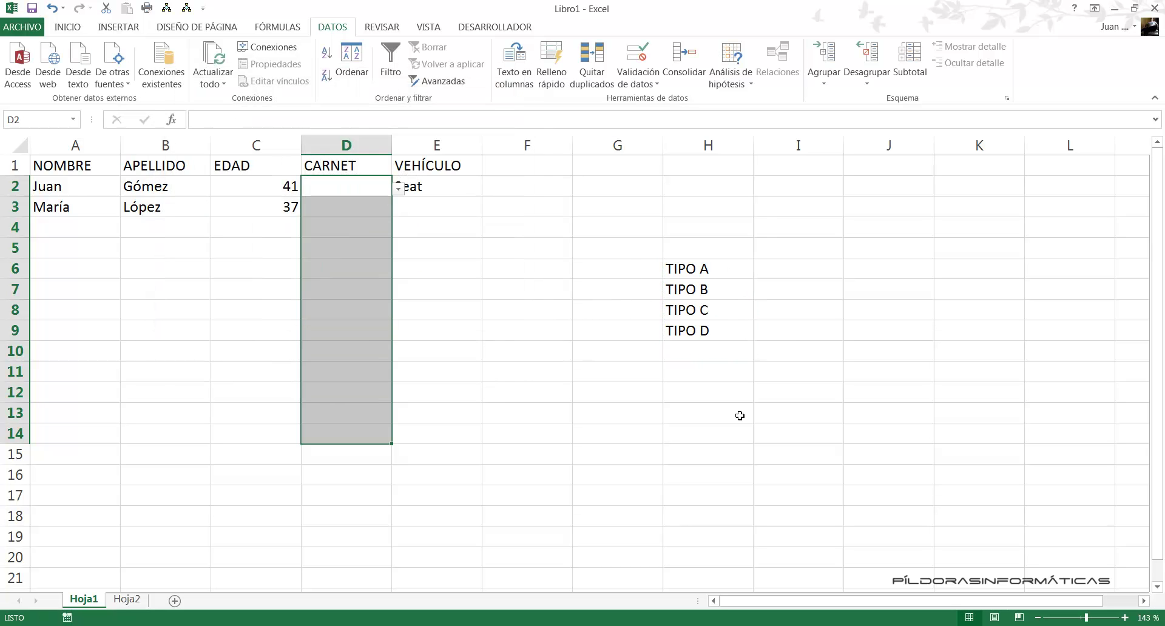
click(425, 246)
click(373, 194)
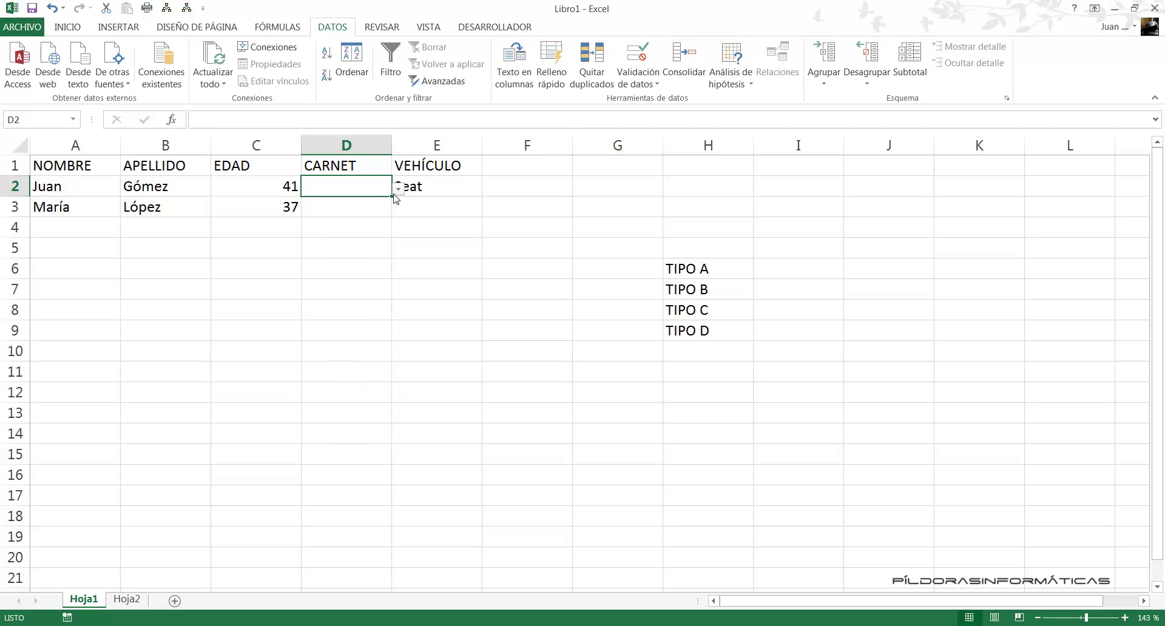
click(398, 188)
click(359, 232)
- Choose TIPO B for D3 and TIPO C for D4 from their CARNET dropdowns
click(378, 210)
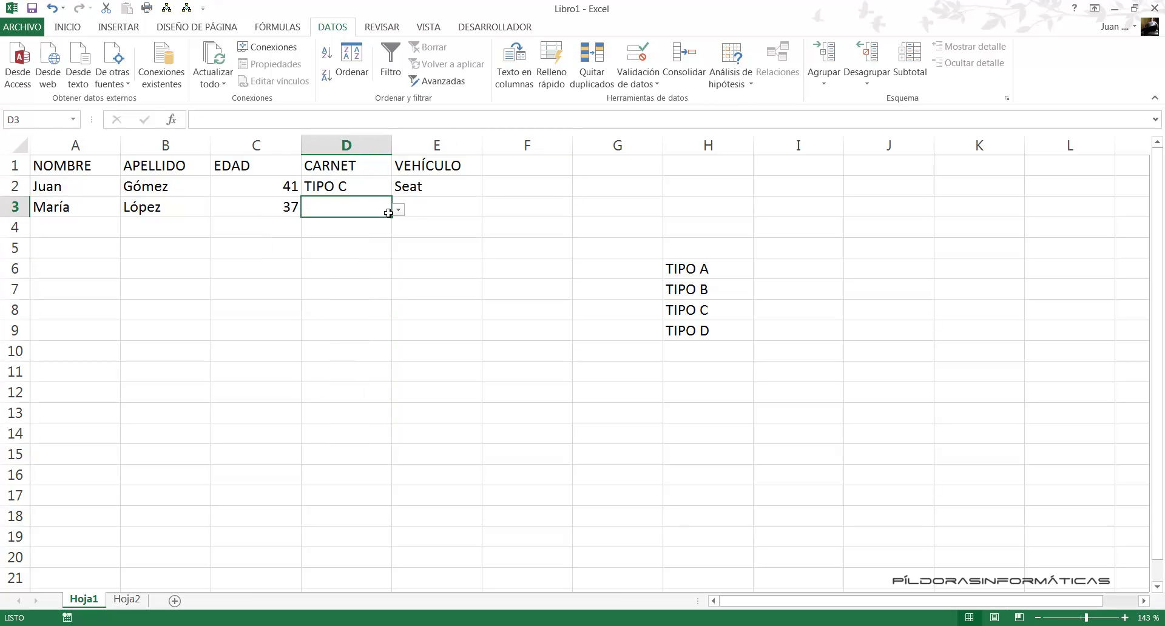
click(407, 208)
click(384, 207)
click(398, 210)
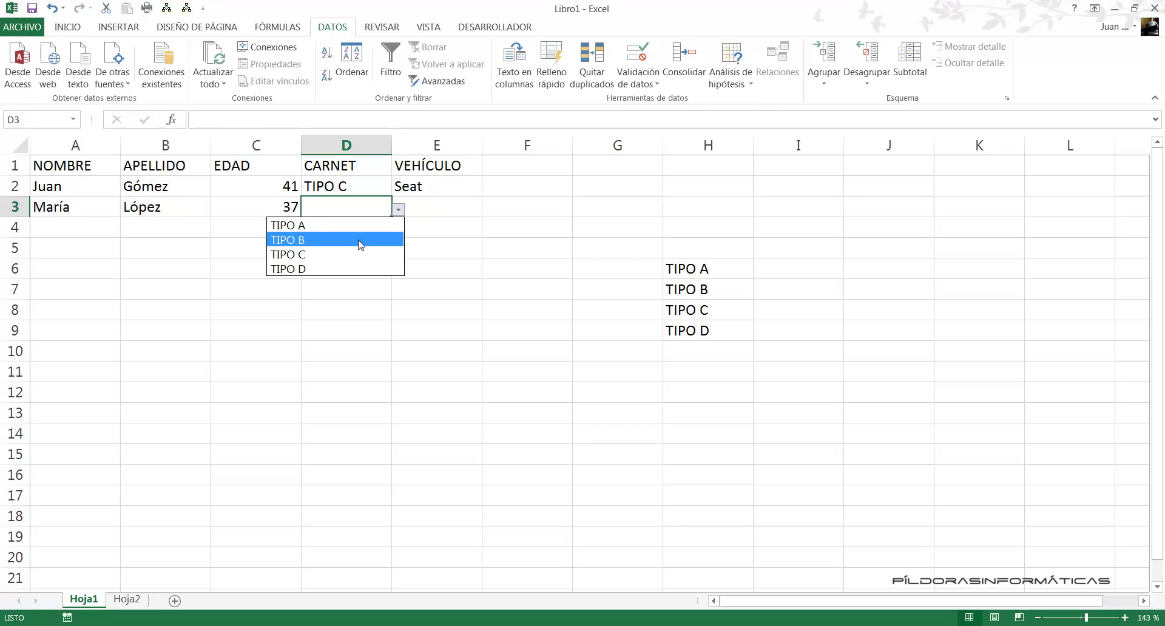
click(359, 240)
click(358, 232)
click(398, 229)
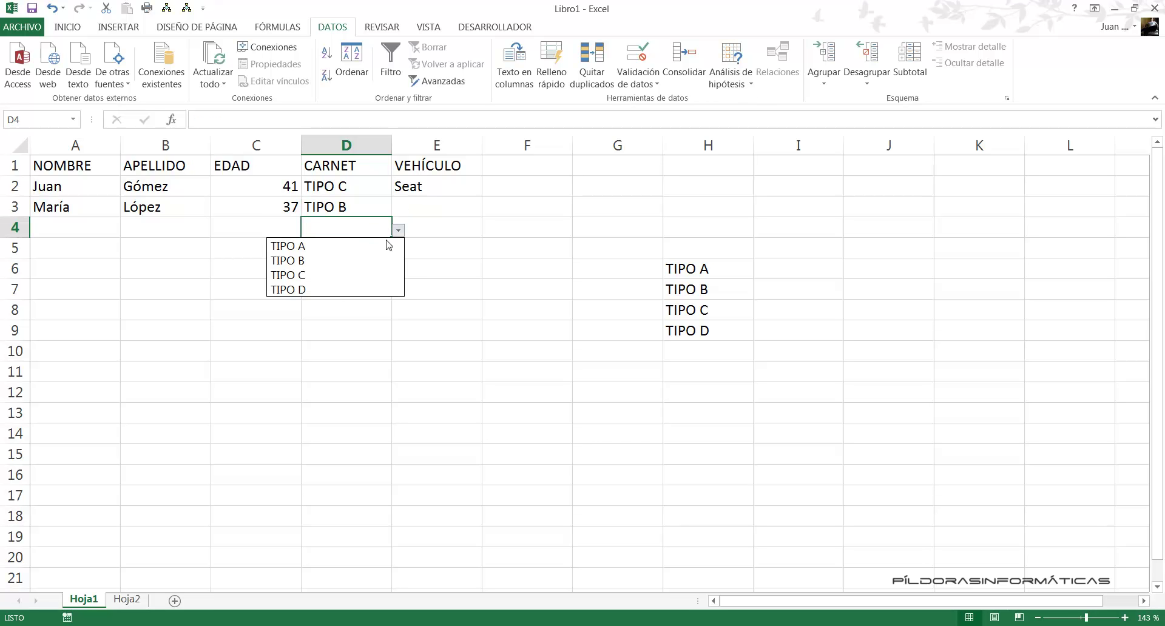
click(358, 274)
- Select the TIPO list in H6:H9, then select the TIPO D entry in H9
click(627, 285)
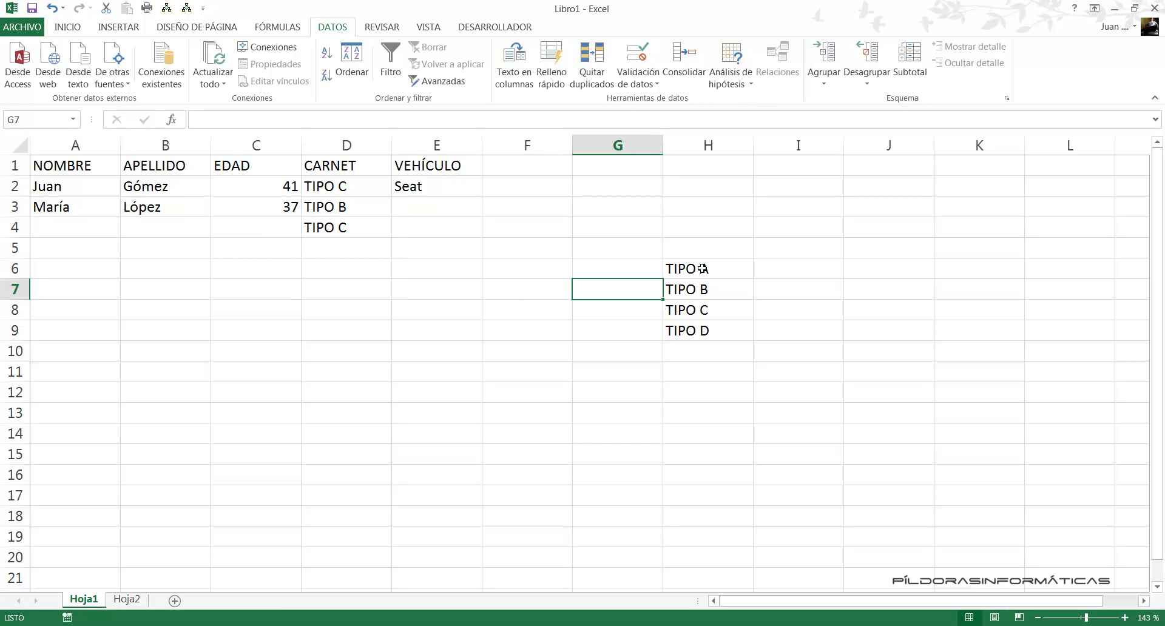
drag(700, 270, 706, 324)
click(808, 342)
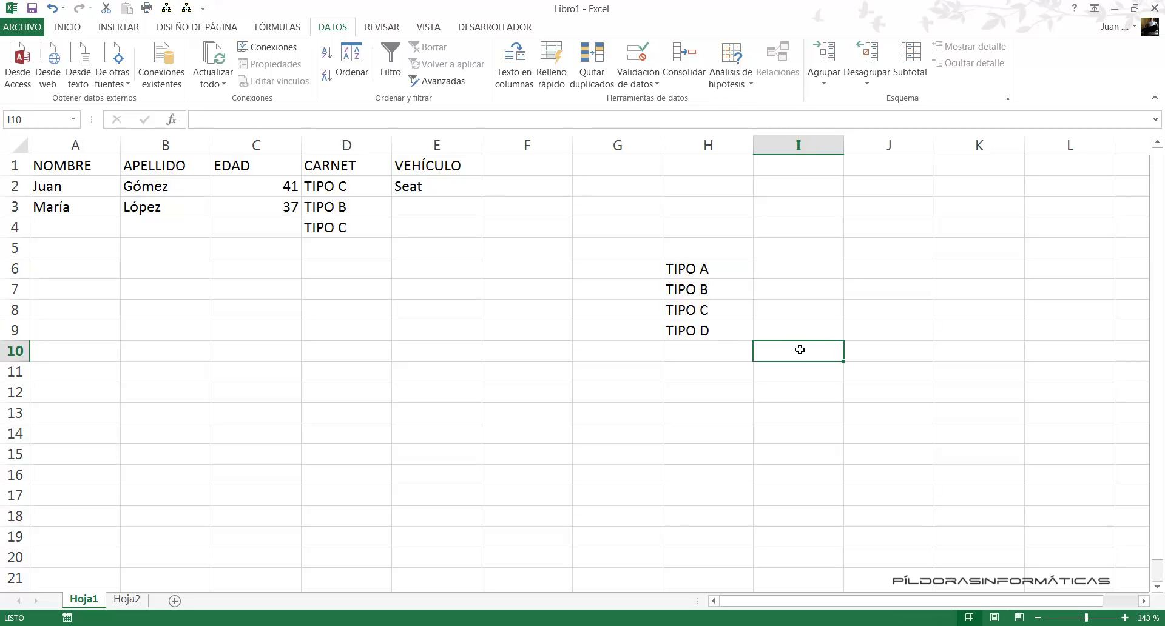
click(685, 332)
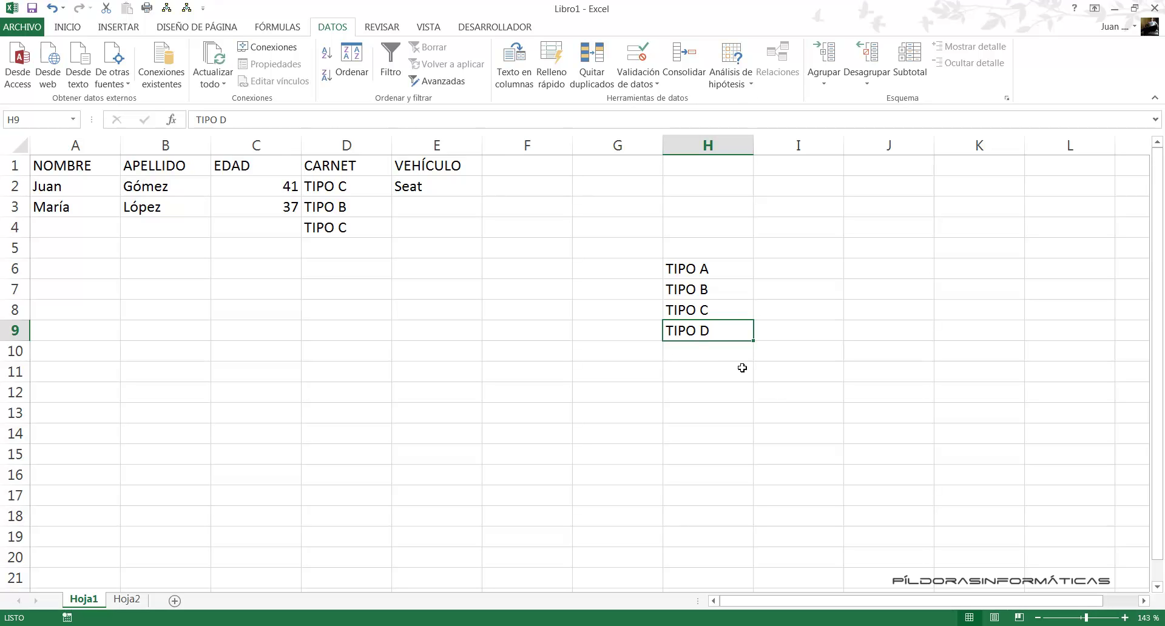
- Change cell H9 from TIPO D to TIPO F
double_click(721, 334)
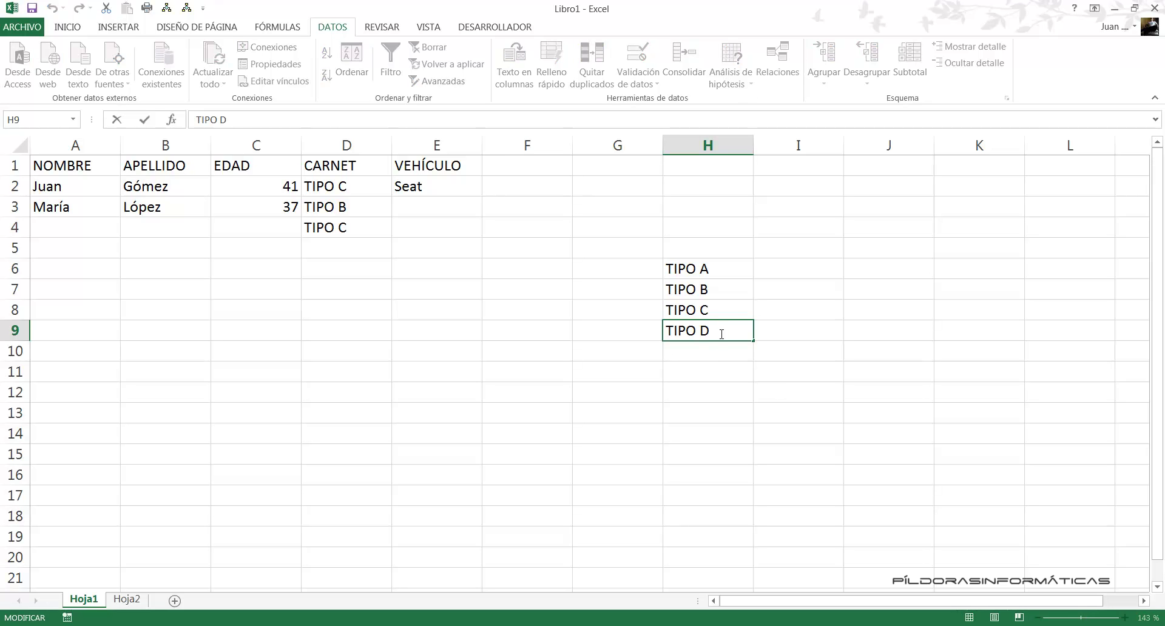
key(BackSpace)
text(fF)
key(Return)
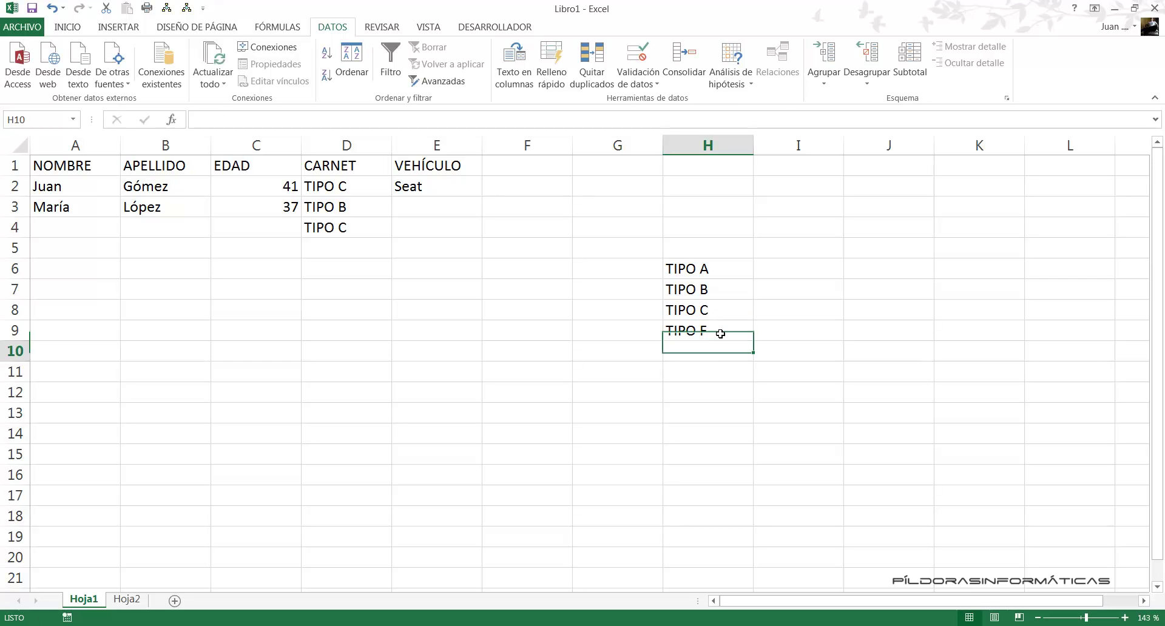
- Open D5's CARNET dropdown to confirm TIPO F appears, then close it without choosing
click(359, 250)
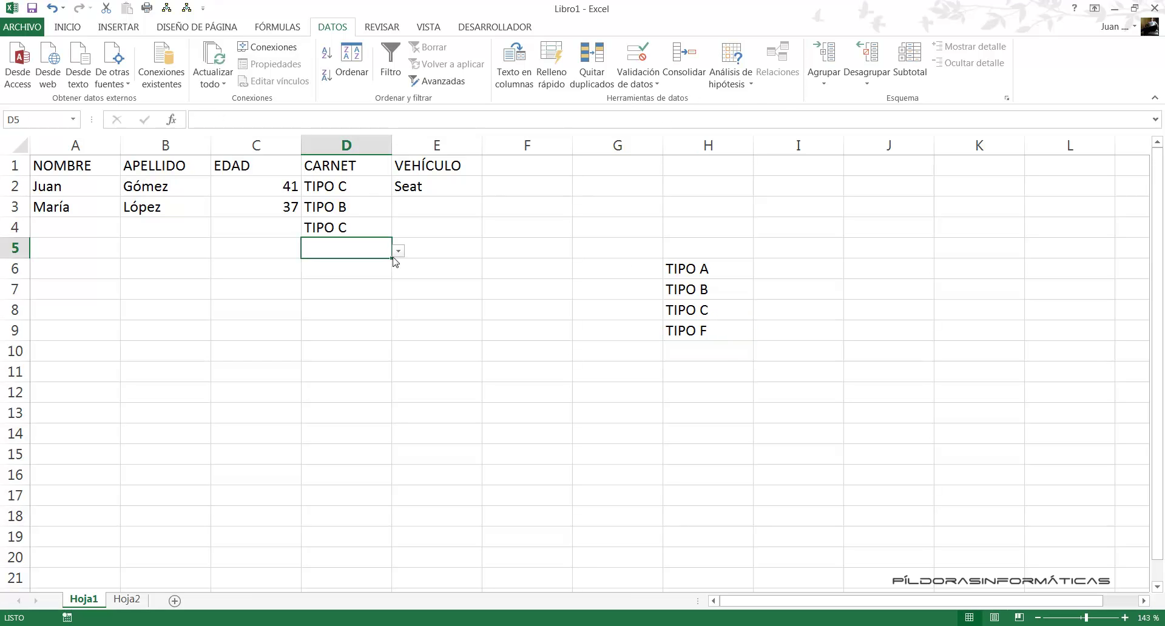
click(398, 251)
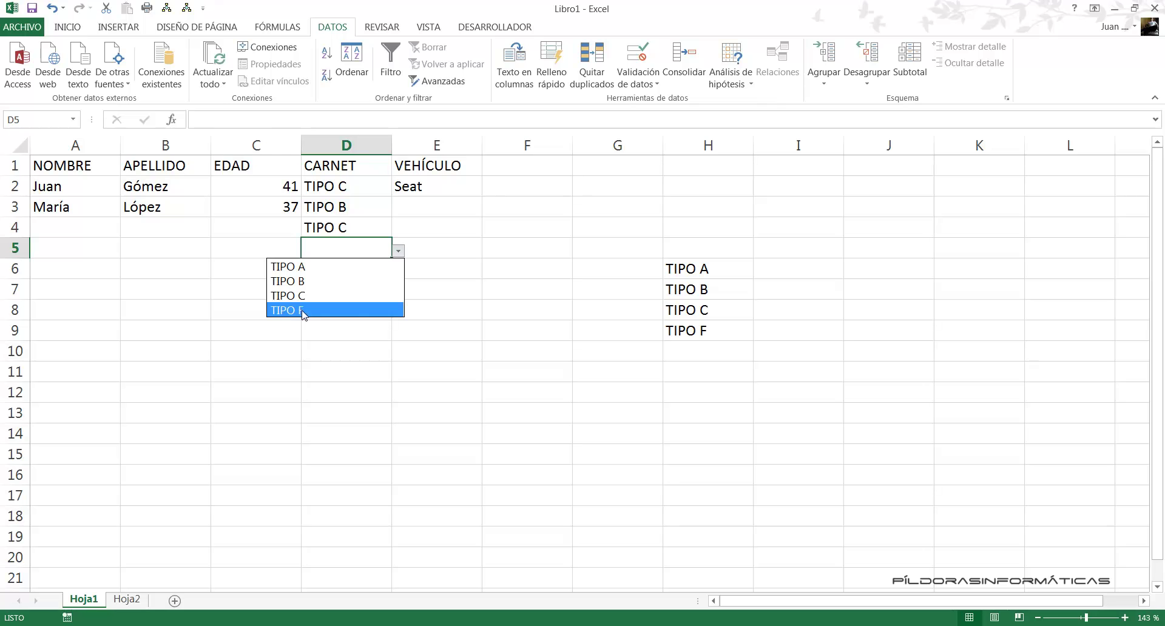
click(475, 305)
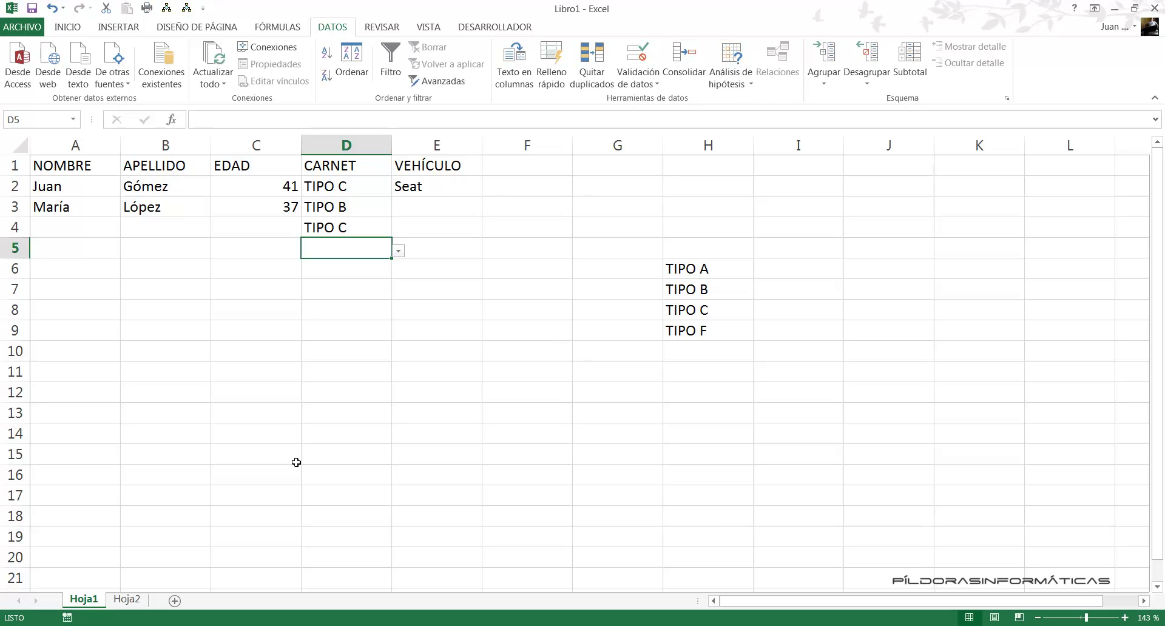
key(Down)
key(Down)
key(Down)
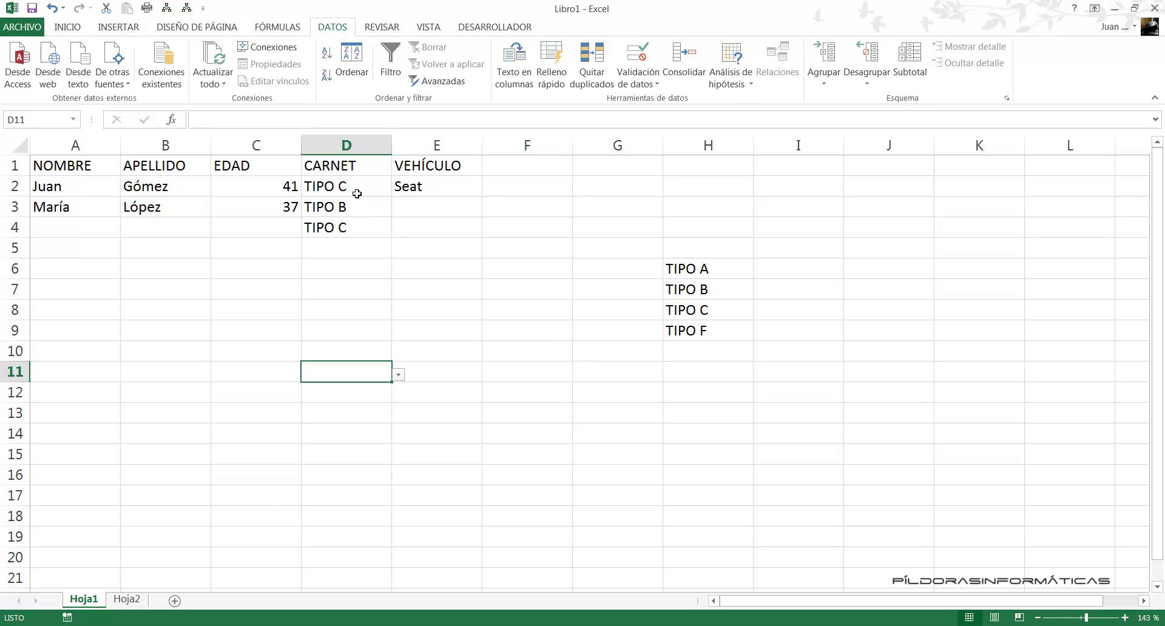
- Switch the CARNET validation to allow any value for all cells sharing the list
click(357, 193)
click(637, 55)
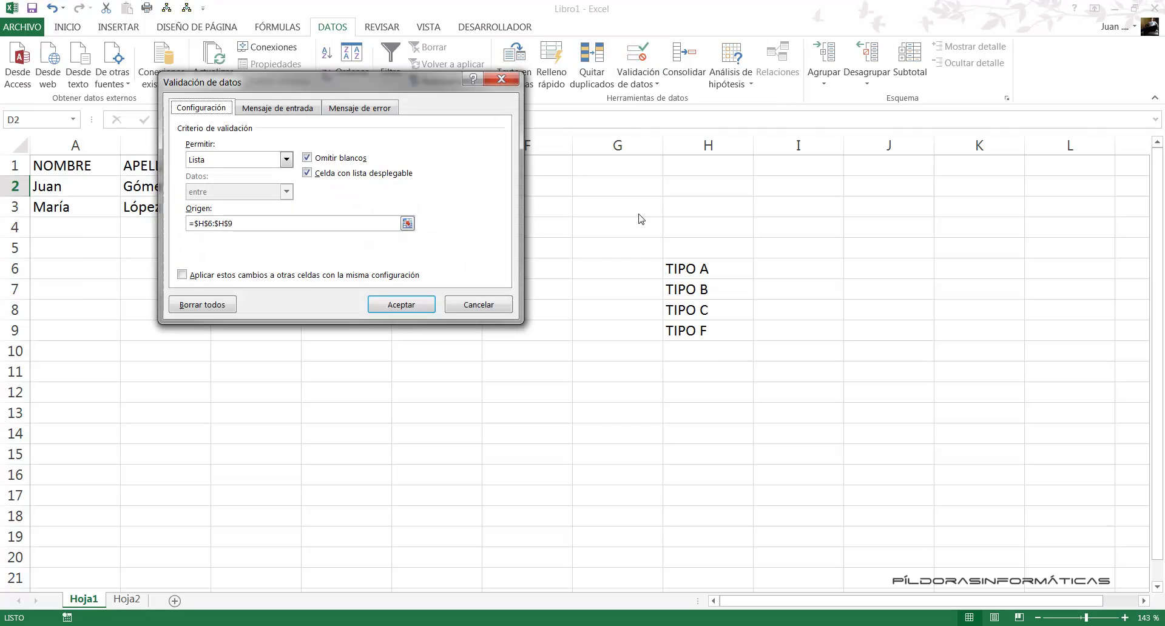
click(267, 160)
click(211, 176)
click(182, 275)
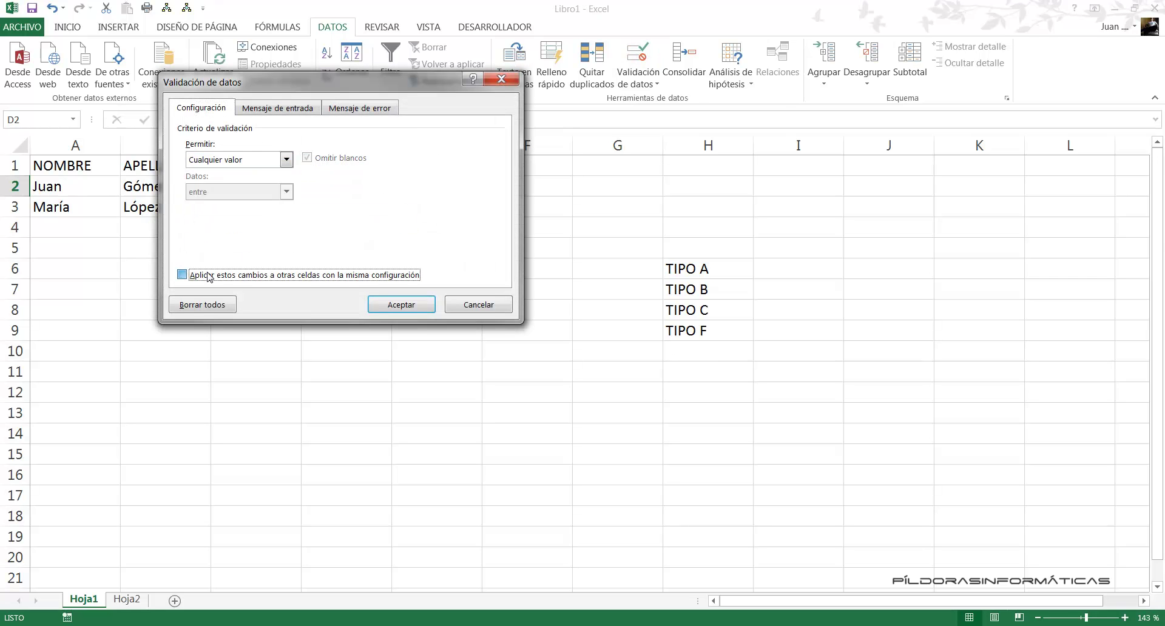
click(401, 305)
click(426, 290)
- Clear the CARNET entries in D2:D4 and the TIPO list in H6:H9
drag(356, 187, 357, 232)
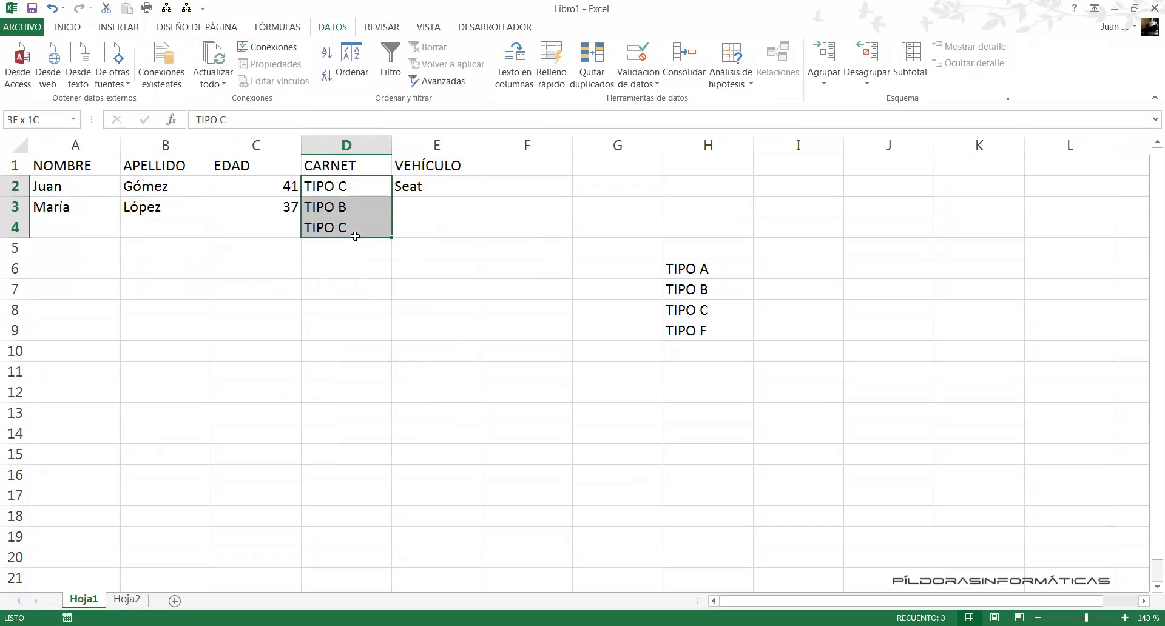
key(Delete)
drag(683, 266, 679, 332)
key(Delete)
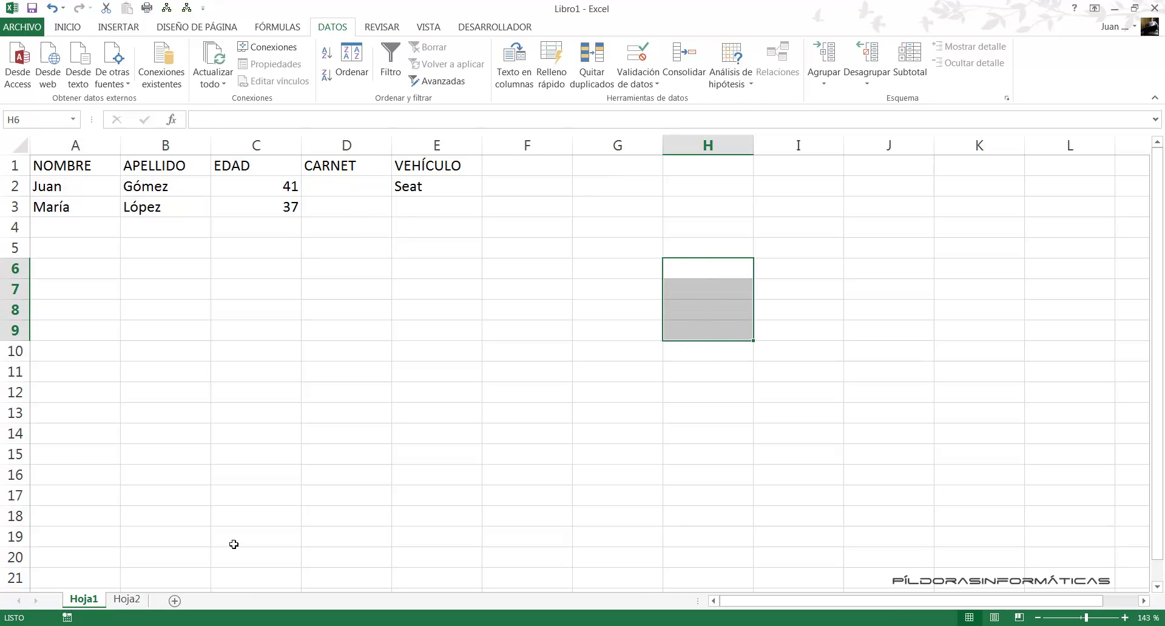
- Check Hoja2, then return to Hoja1 and select CARNET cells D2:D11
click(126, 599)
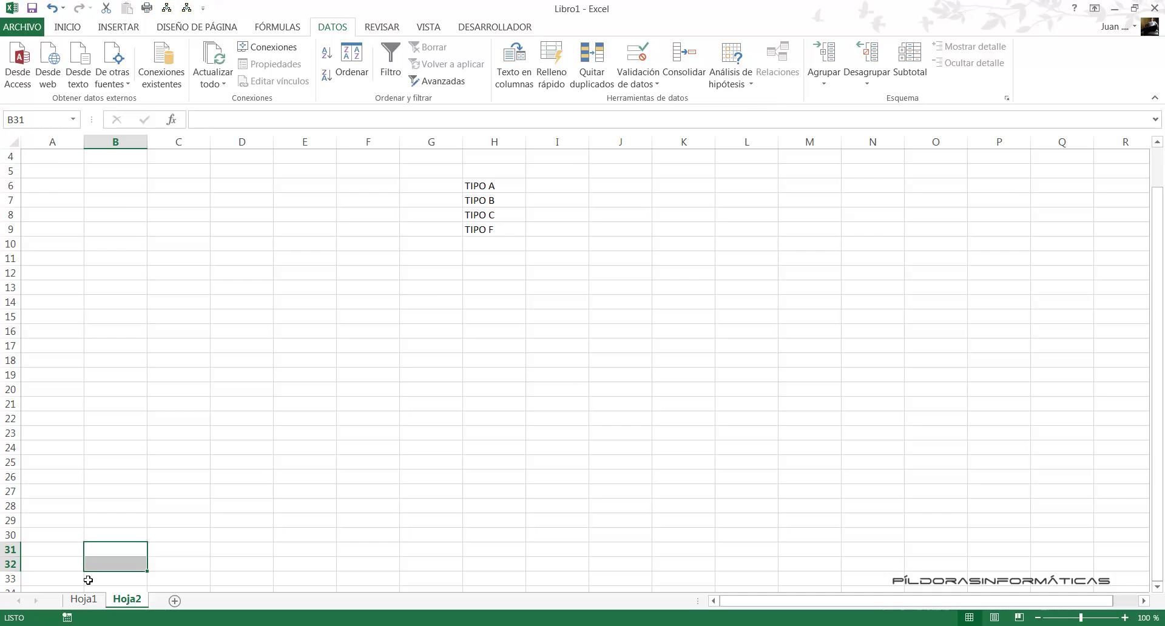
click(83, 599)
drag(331, 187, 332, 328)
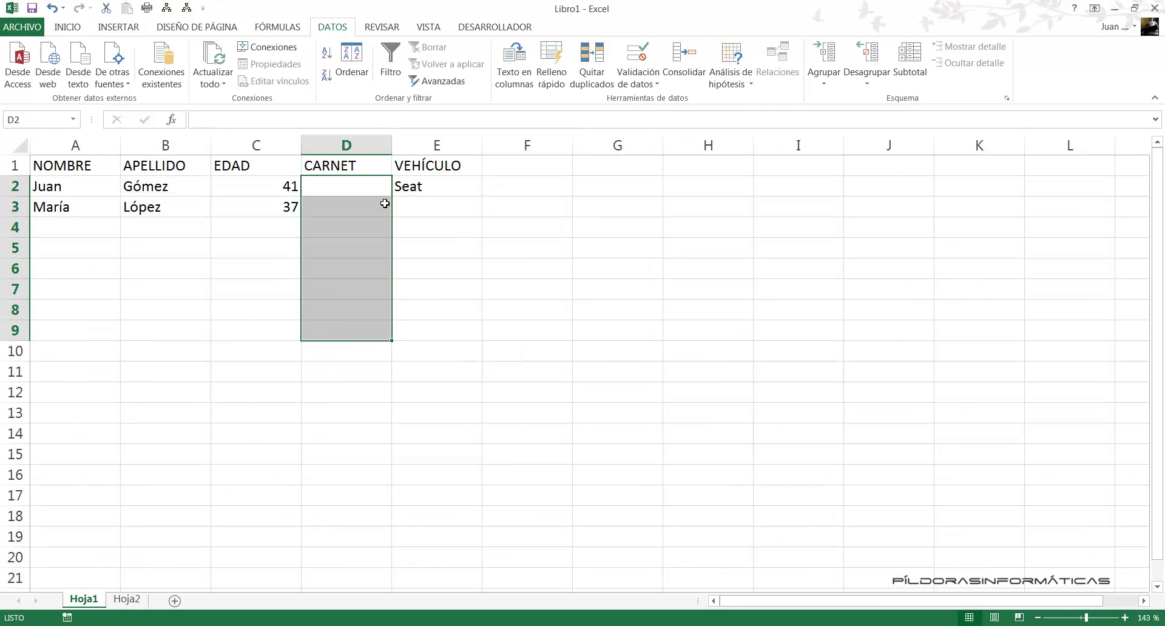
drag(350, 193, 364, 372)
- In Validación de datos for D2:D11, set Permitir to Lista
click(637, 55)
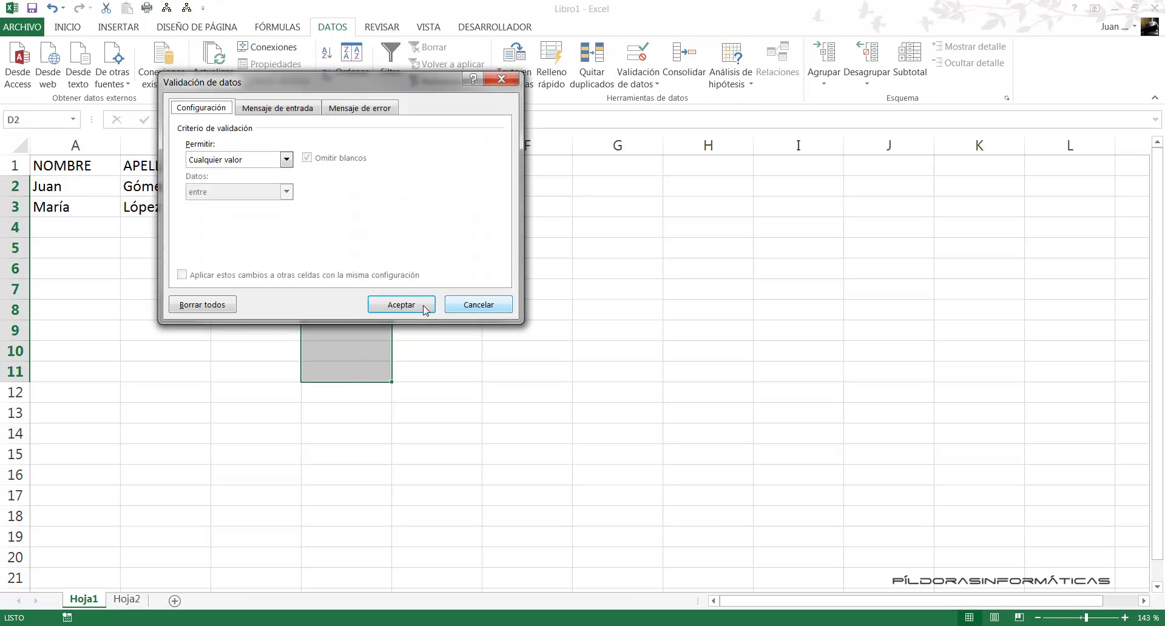
click(286, 160)
click(243, 206)
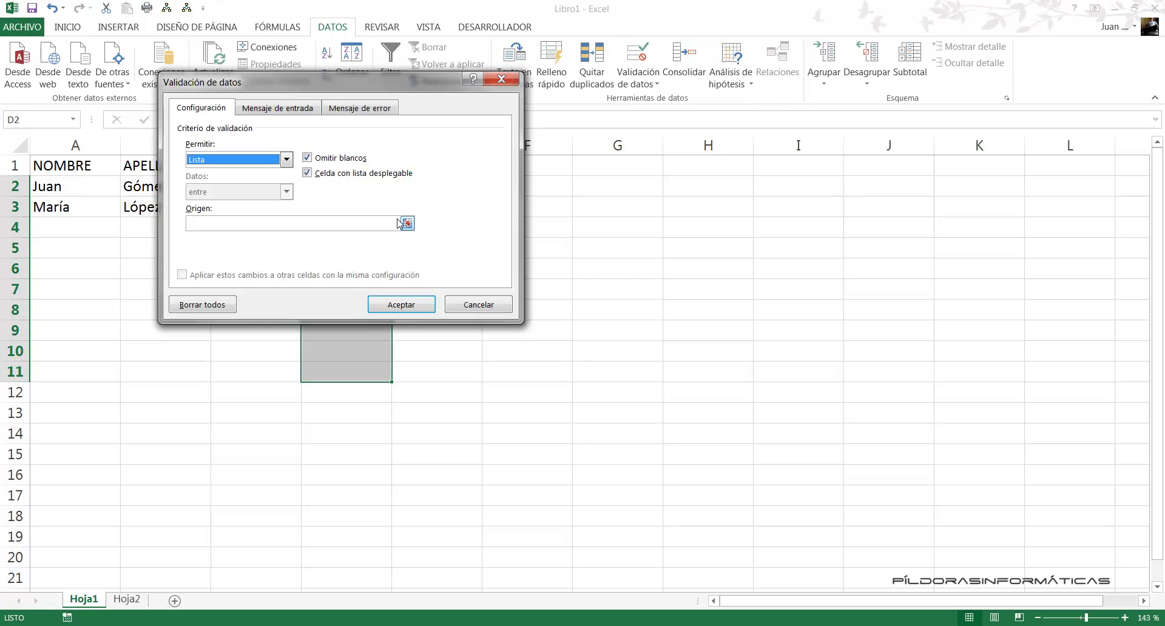
click(364, 223)
- Set the list Origen to the TIPO values at Hoja2!$H$6:$H$9
click(129, 600)
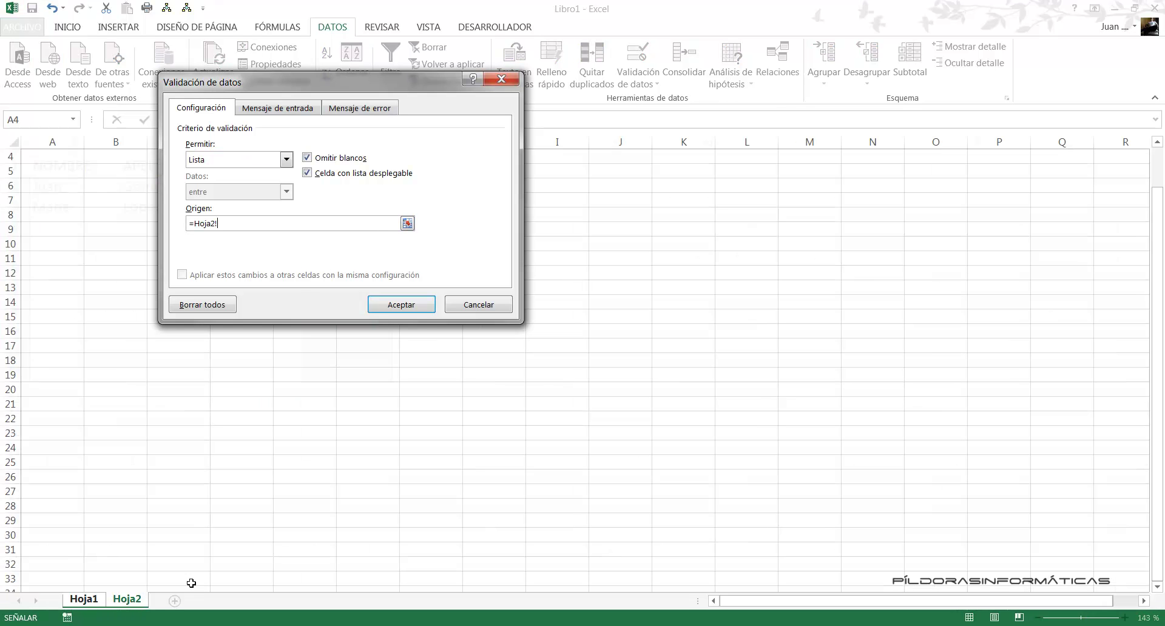
drag(424, 82, 838, 170)
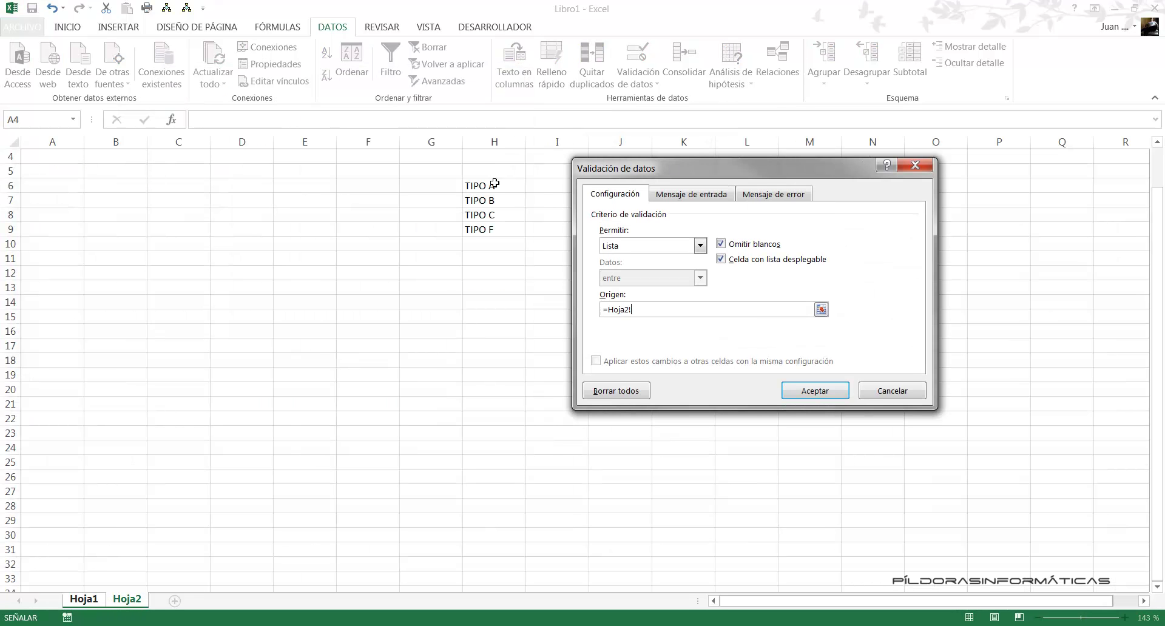
drag(495, 184, 494, 230)
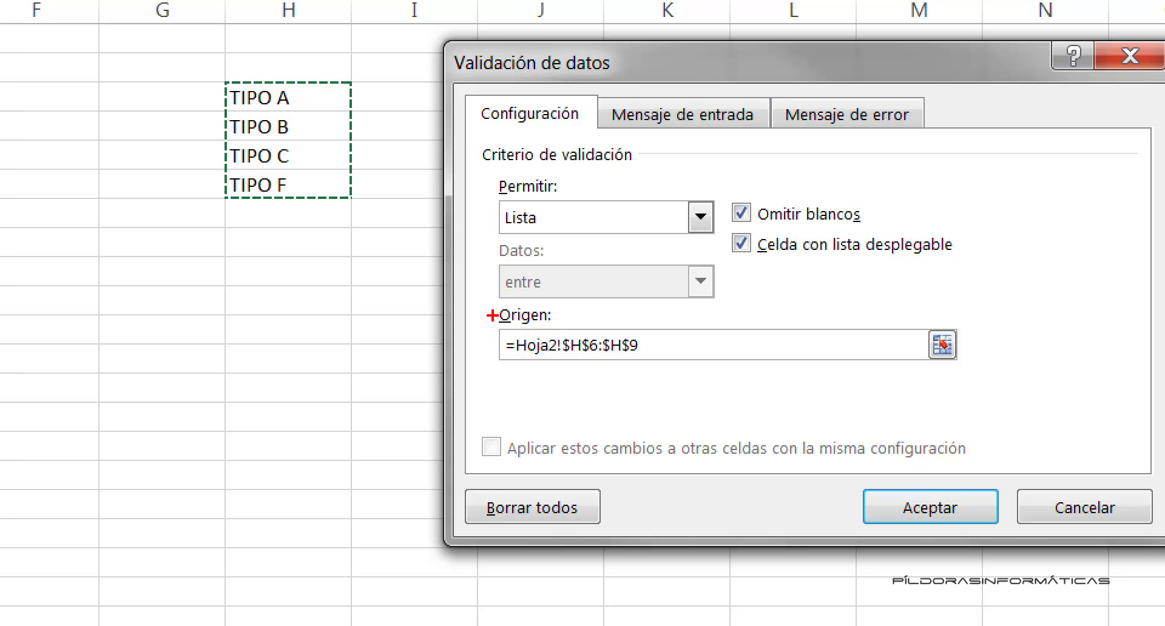
drag(479, 317, 698, 379)
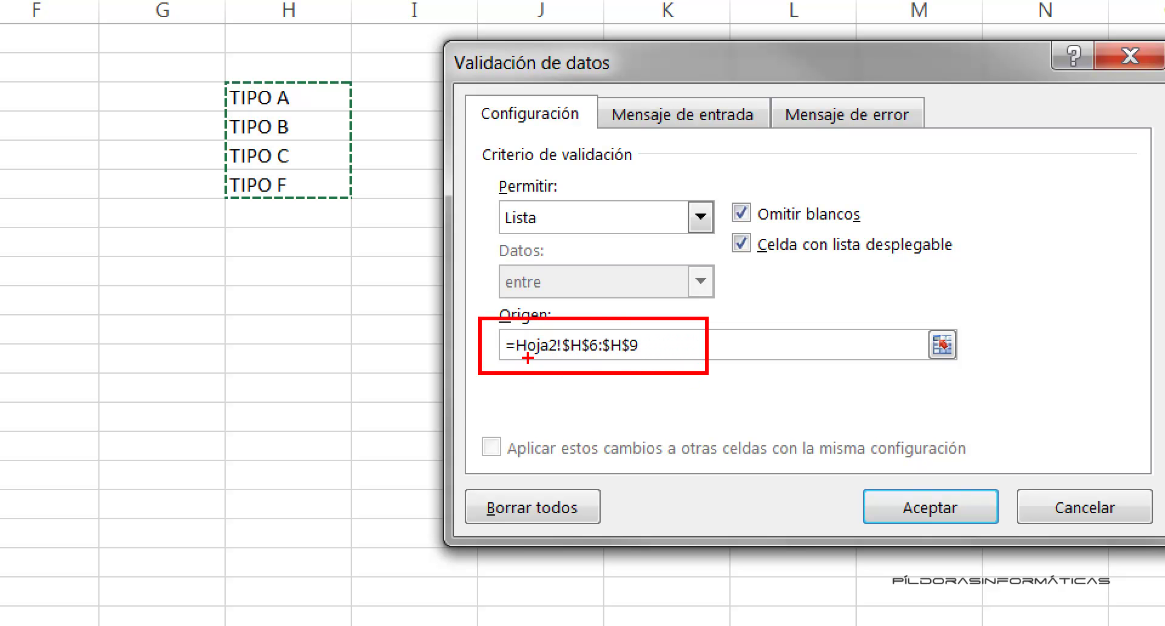
drag(528, 359, 233, 625)
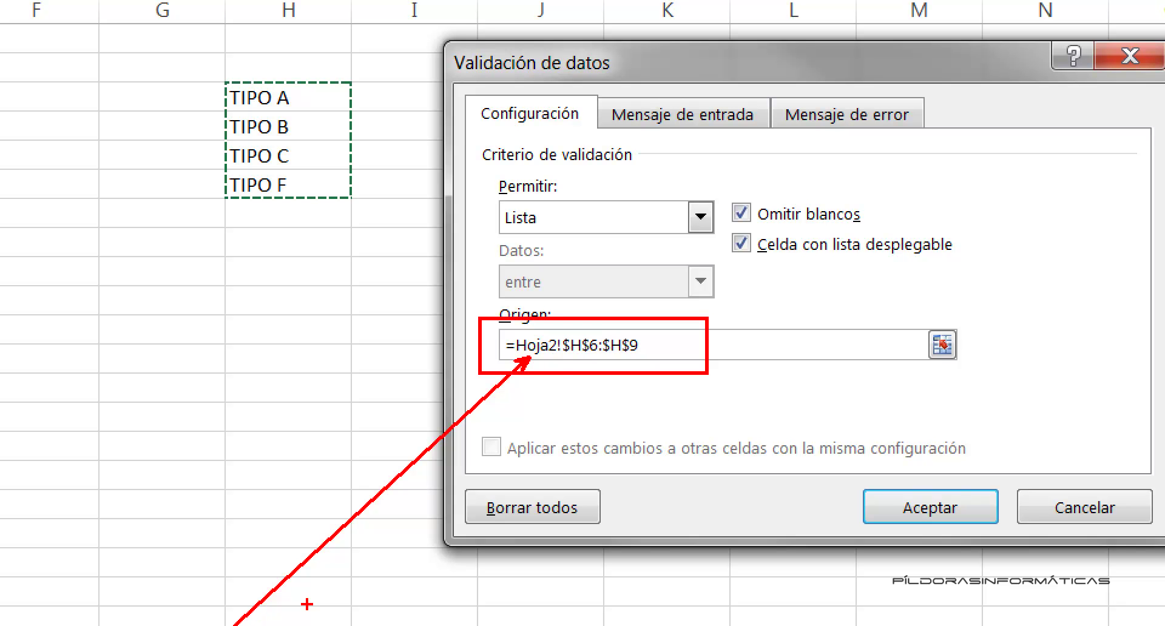
drag(564, 358, 647, 361)
drag(557, 329, 620, 205)
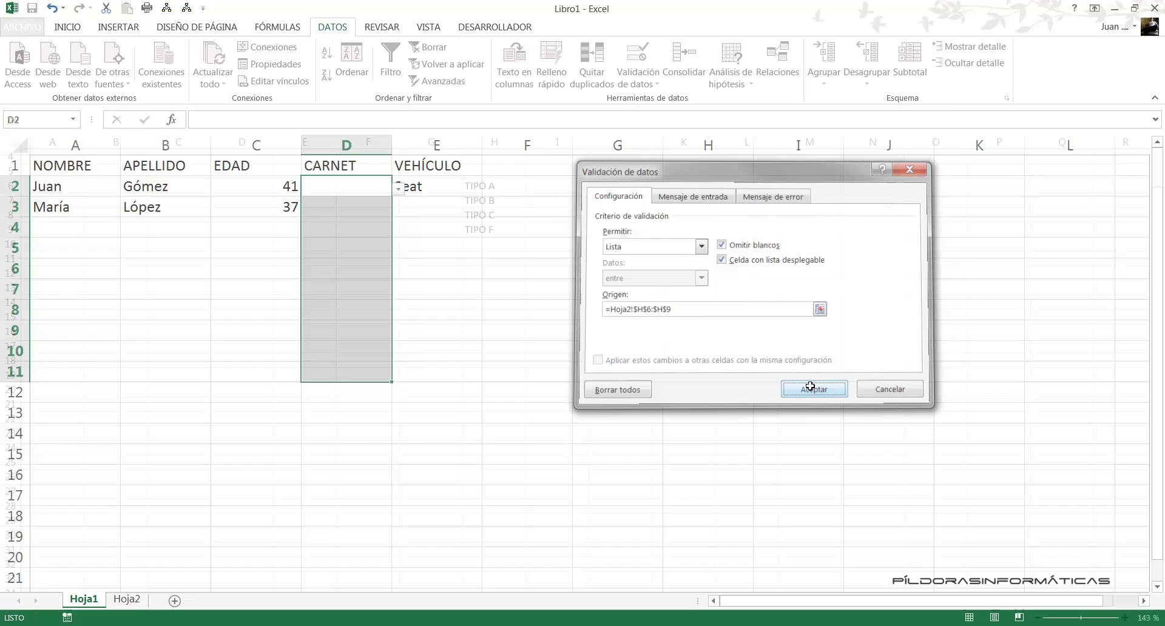
- Confirm the list validation, then pick TIPO A from the dropdown in both D2 and D3
click(810, 386)
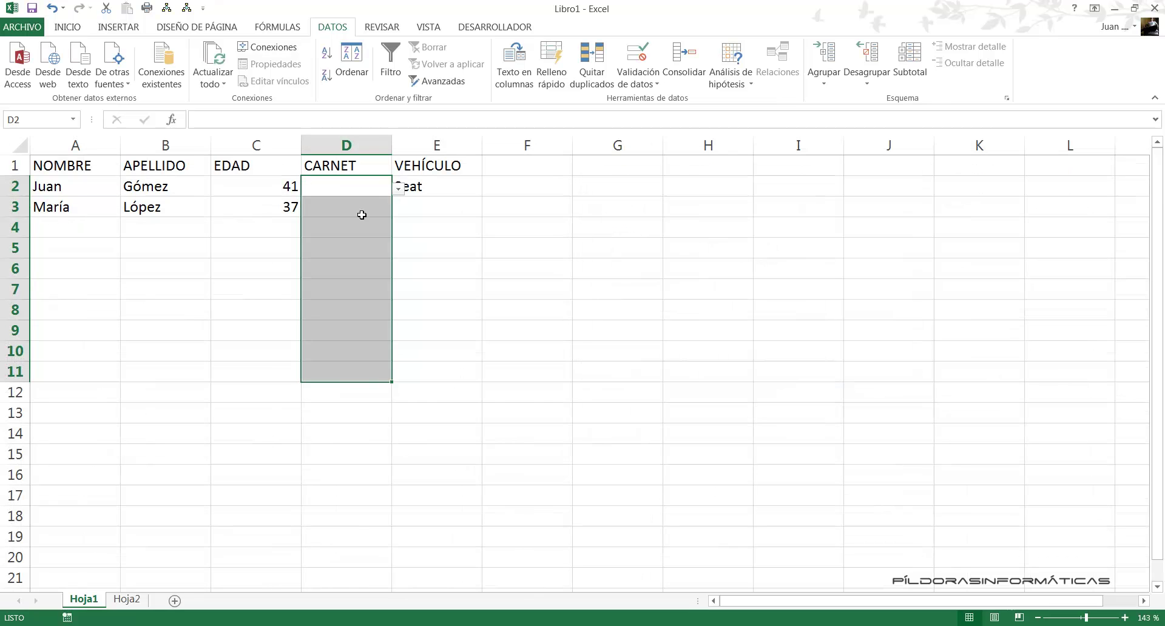
click(399, 189)
click(376, 202)
click(375, 206)
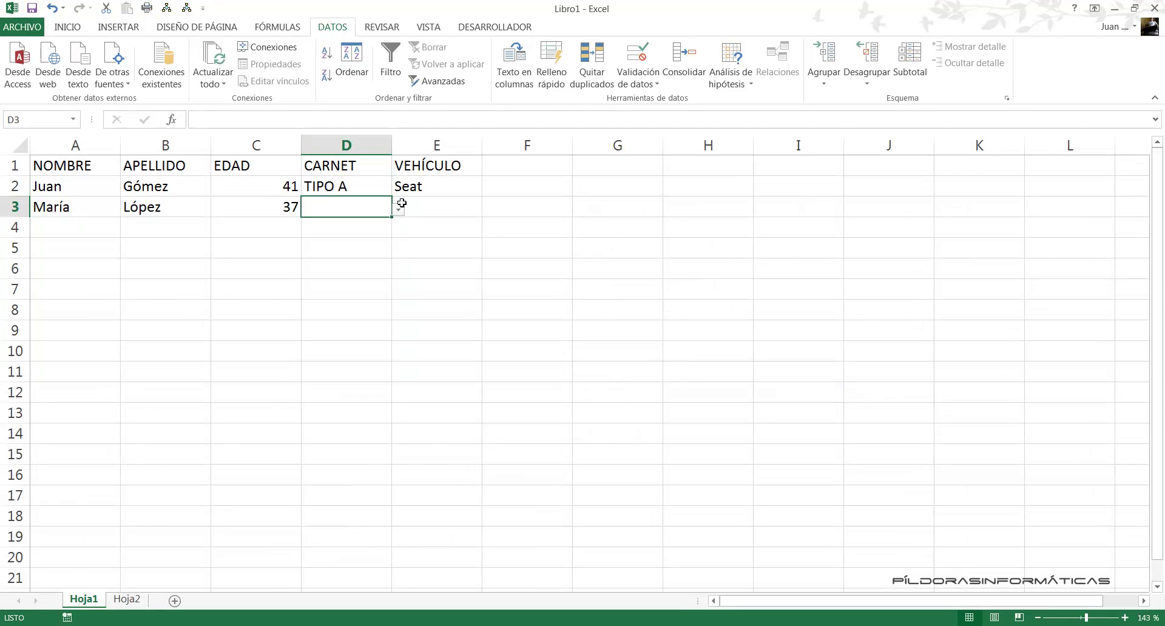
click(398, 210)
click(354, 227)
click(382, 237)
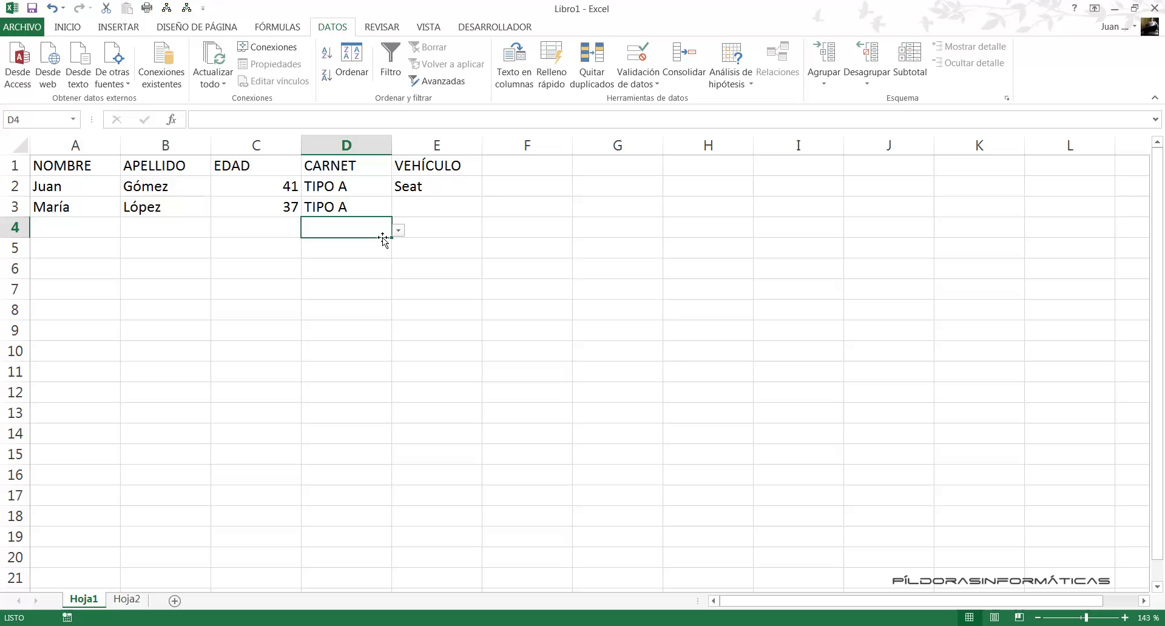